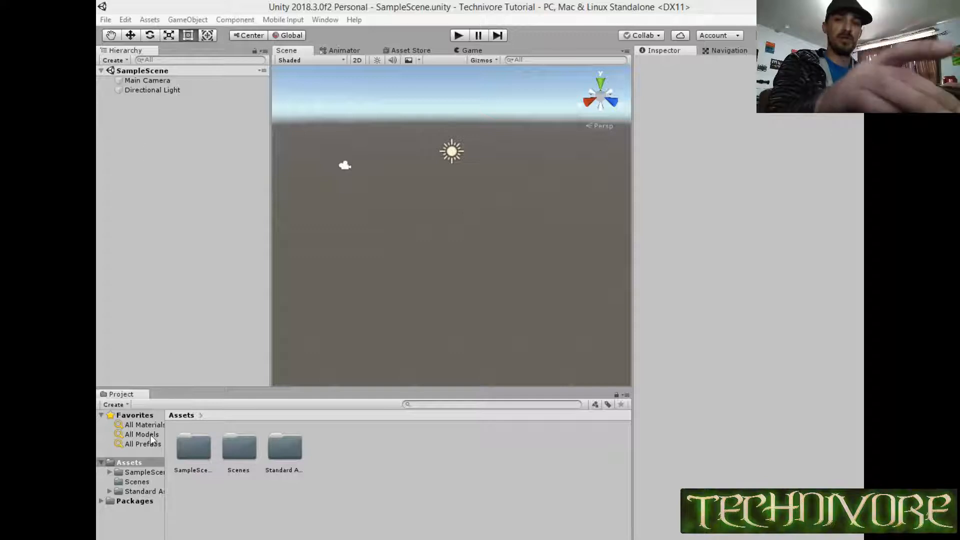
pyautogui.click(134, 500)
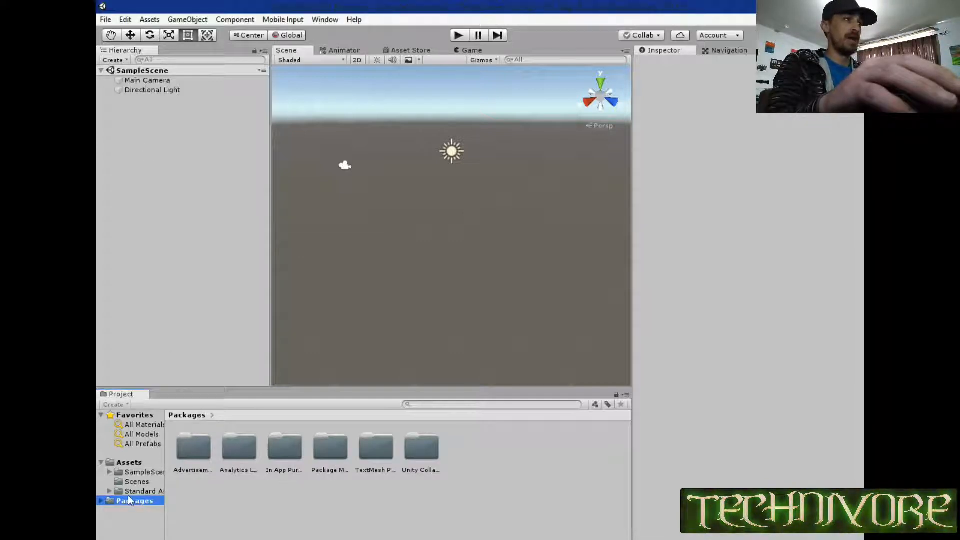
pyautogui.click(133, 492)
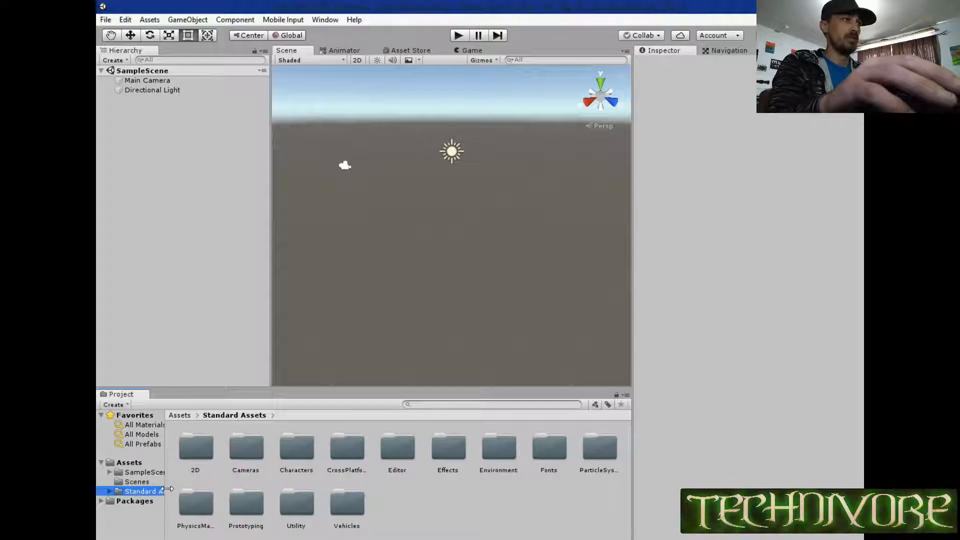
pyautogui.click(132, 503)
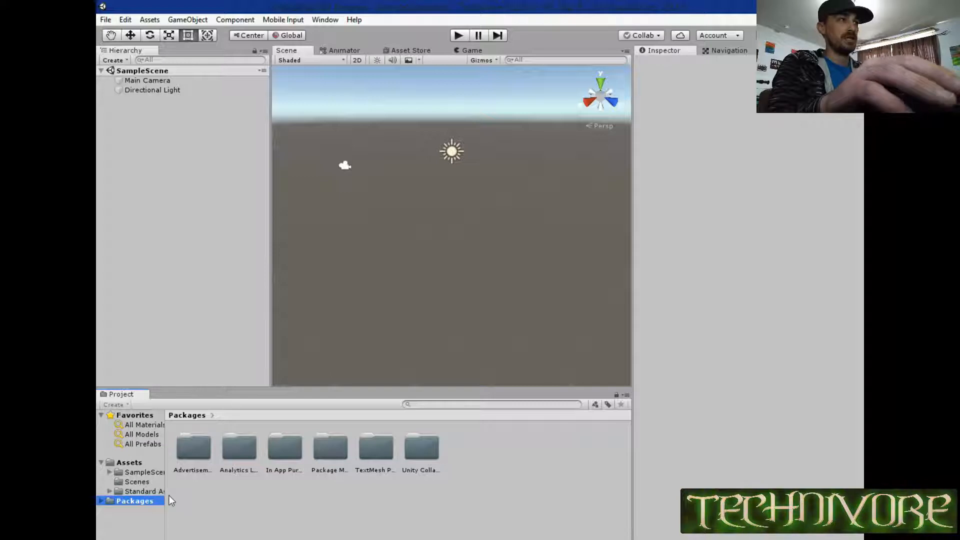
# Create a new folder named Resources in the project's Assets folder.
pyautogui.click(140, 462)
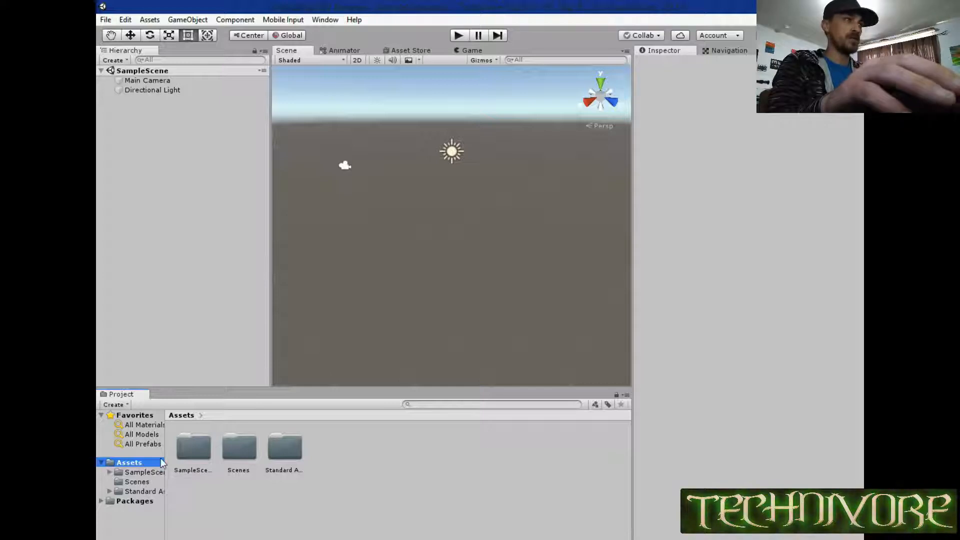
pyautogui.click(339, 453)
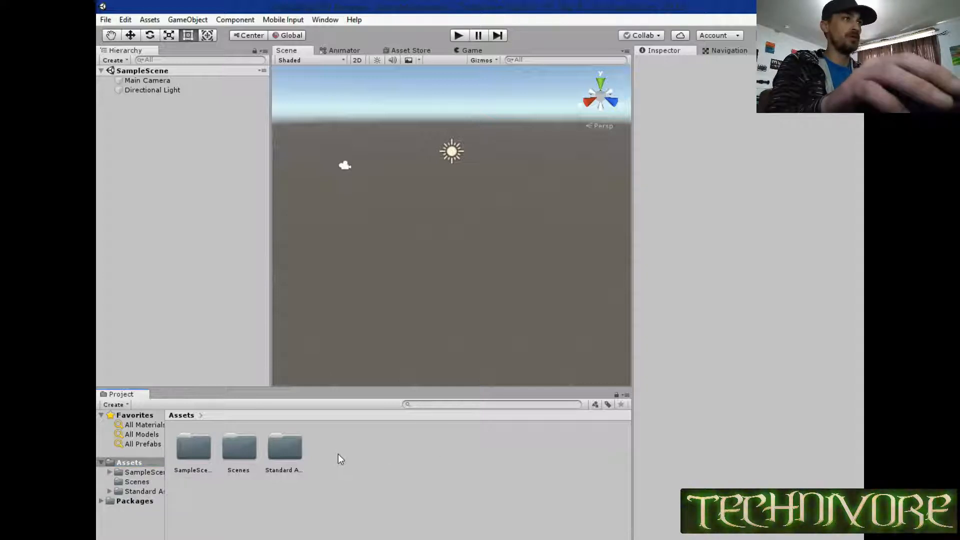
pyautogui.rightClick(330, 458)
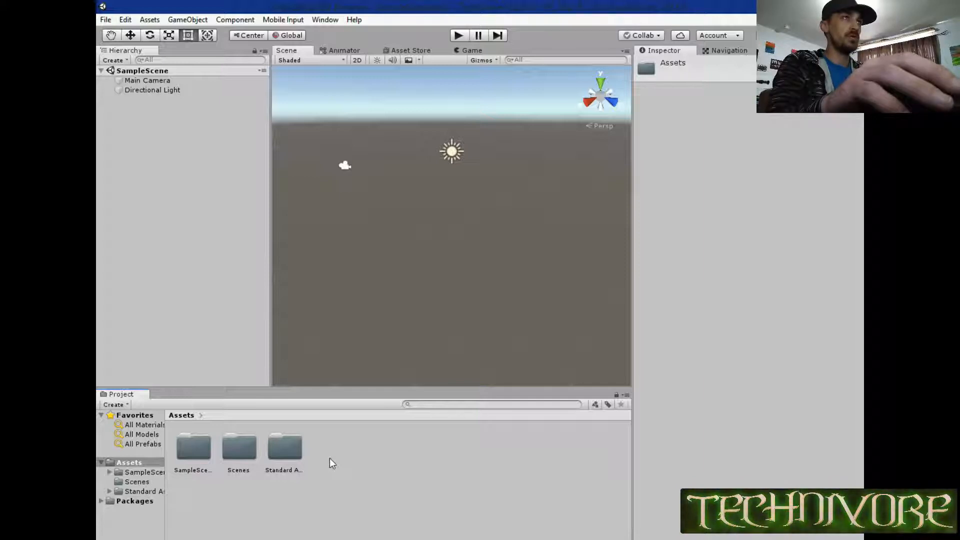
pyautogui.rightClick(329, 458)
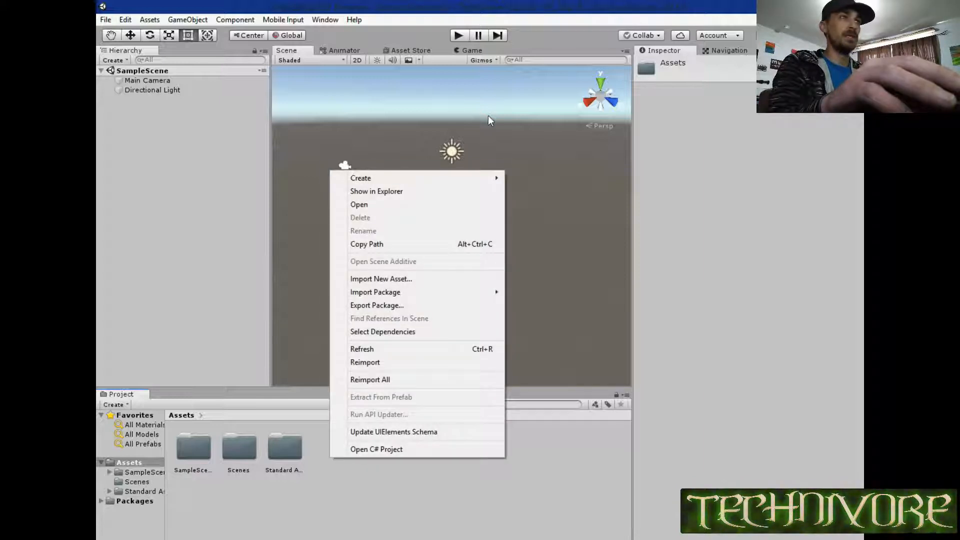
pyautogui.moveTo(439, 176)
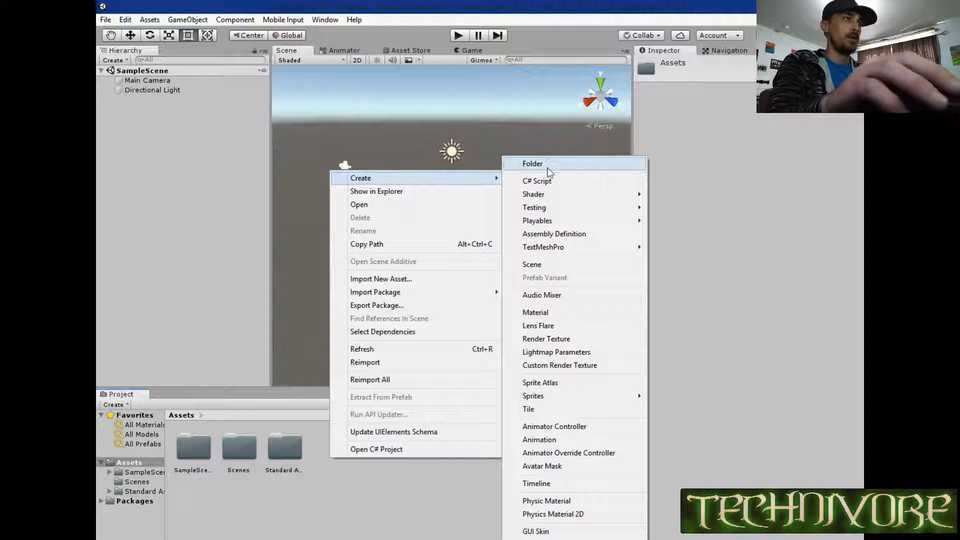
pyautogui.click(546, 165)
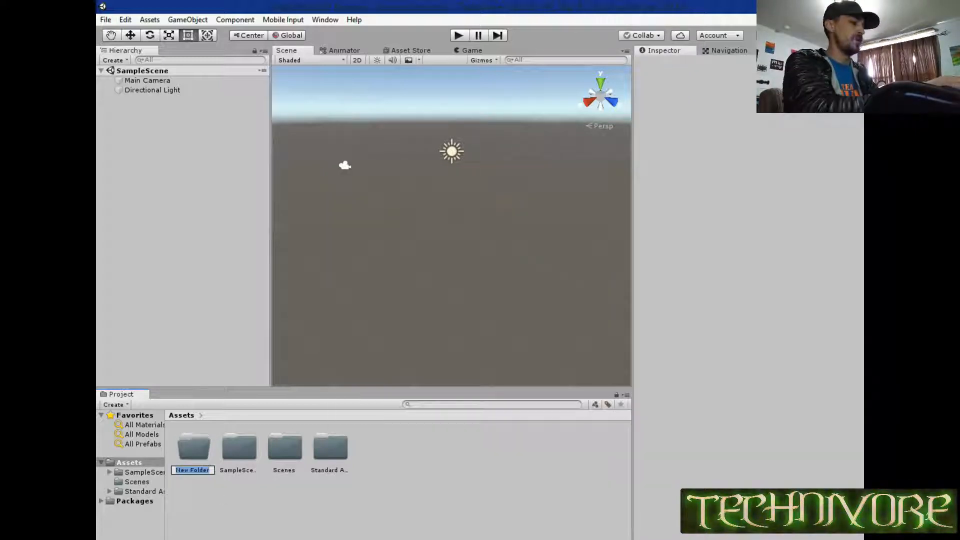
pyautogui.write('Re')
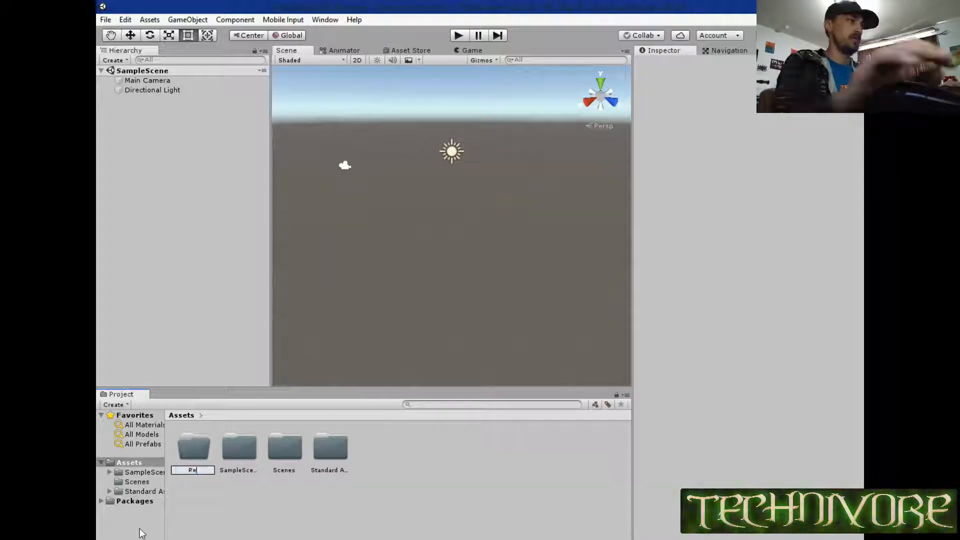
pyautogui.write('sources')
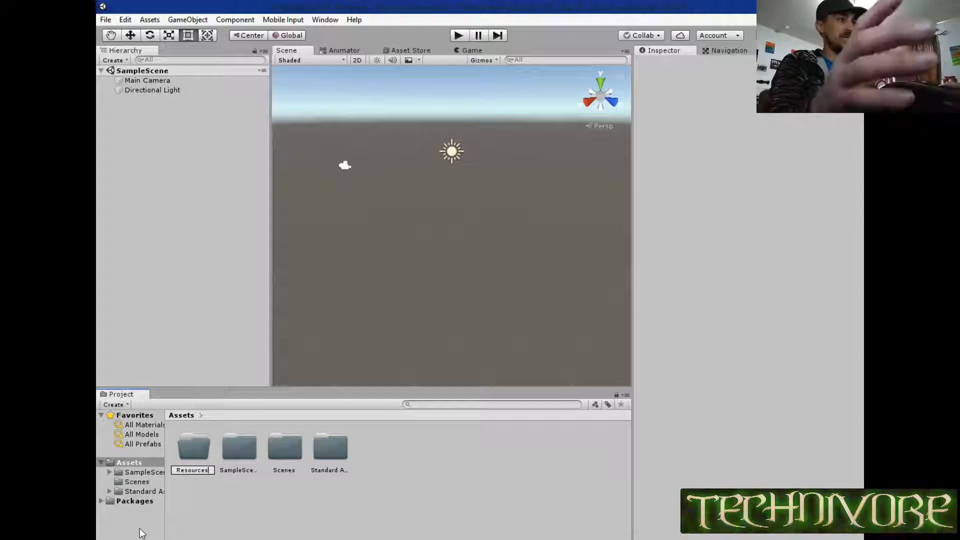
pyautogui.press('Return')
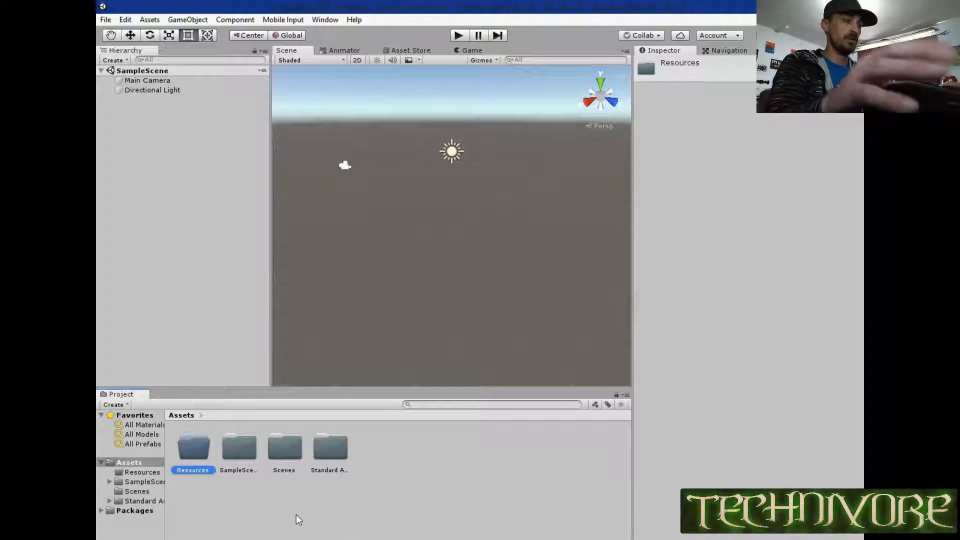
# Open the Resources folder and create a subfolder named Scripts inside it.
pyautogui.doubleClick(193, 447)
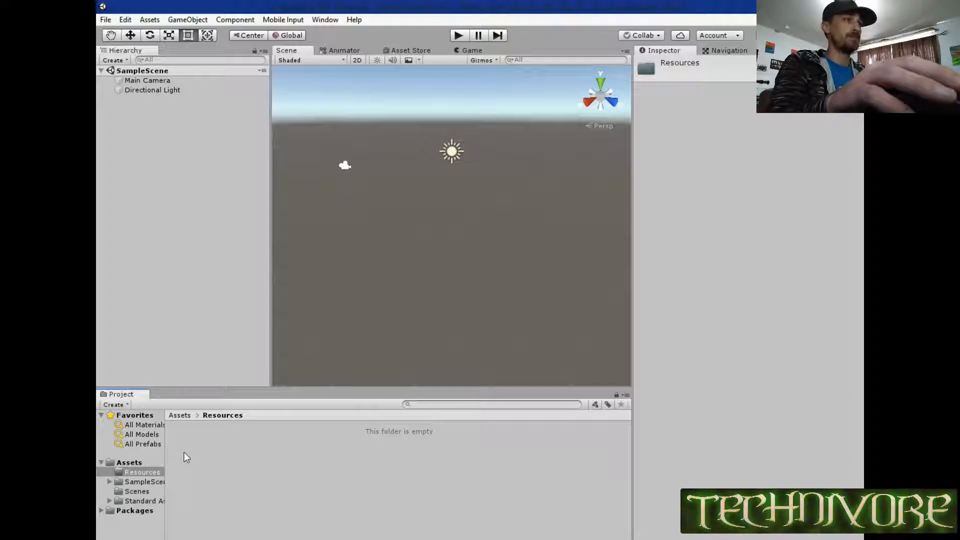
pyautogui.rightClick(184, 452)
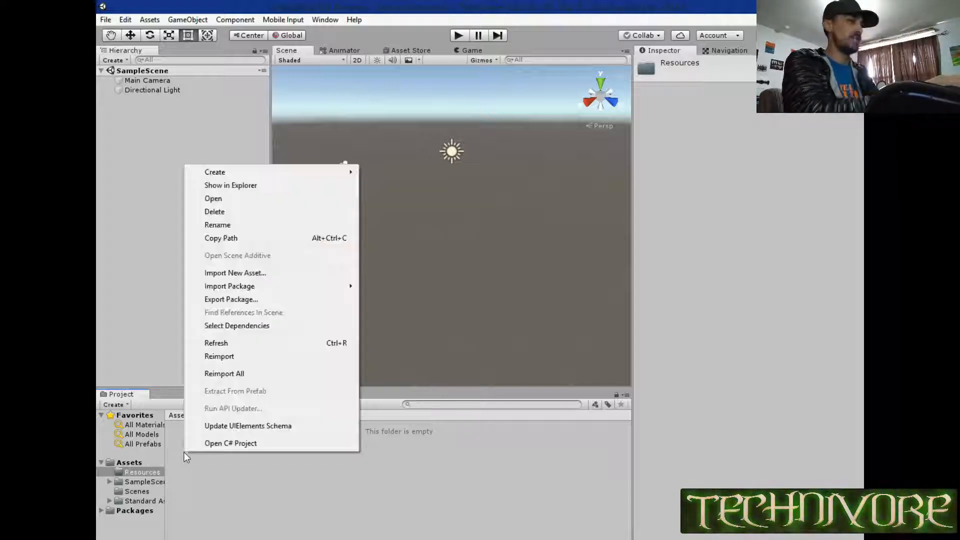
pyautogui.moveTo(238, 174)
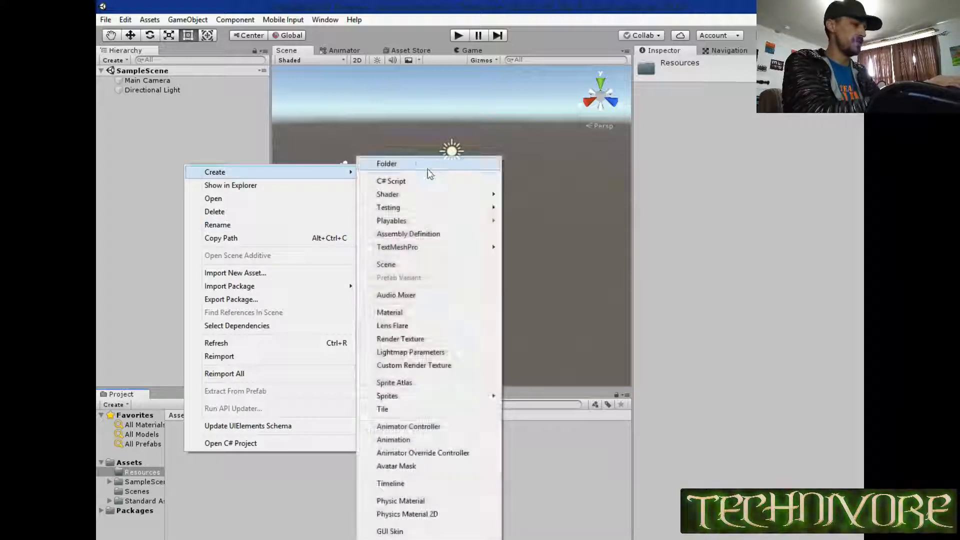
pyautogui.click(431, 168)
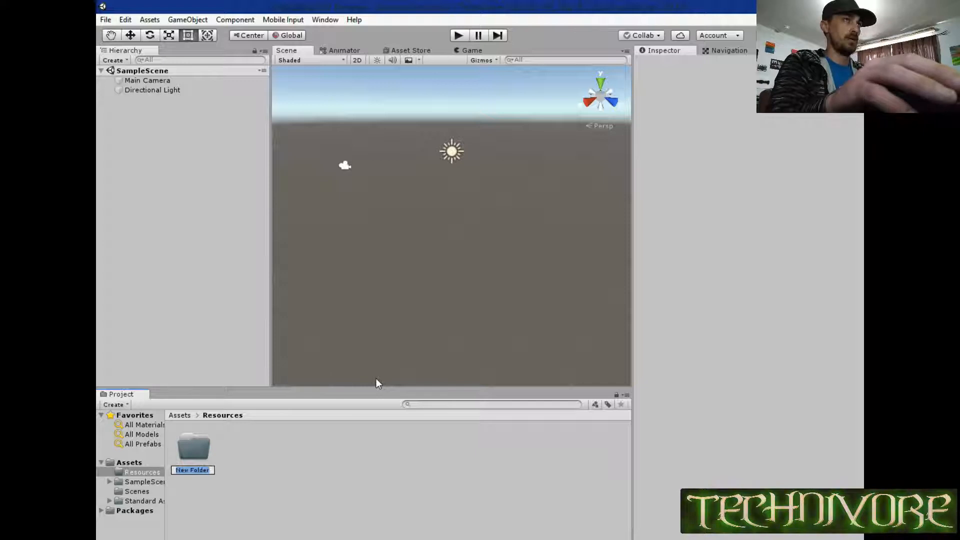
pyautogui.write('Scripts')
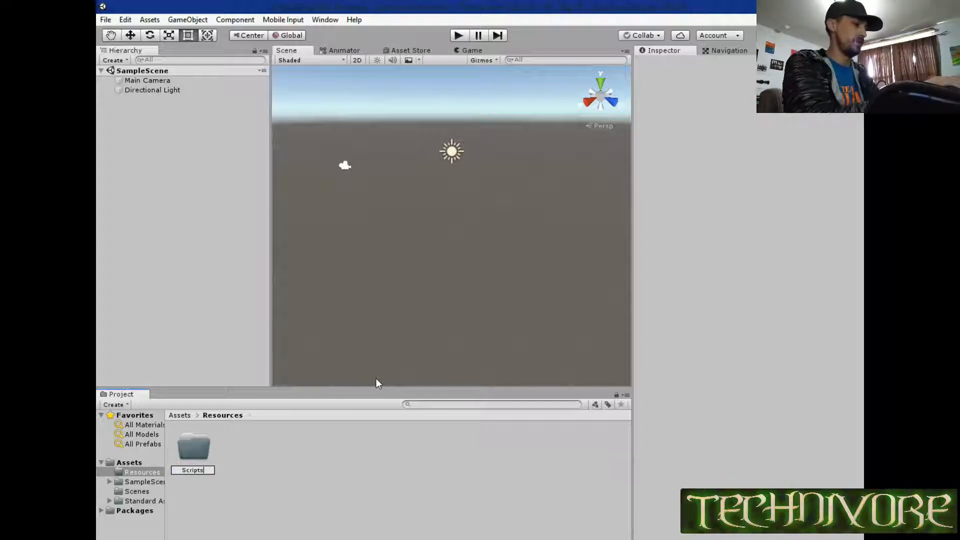
pyautogui.press('Return')
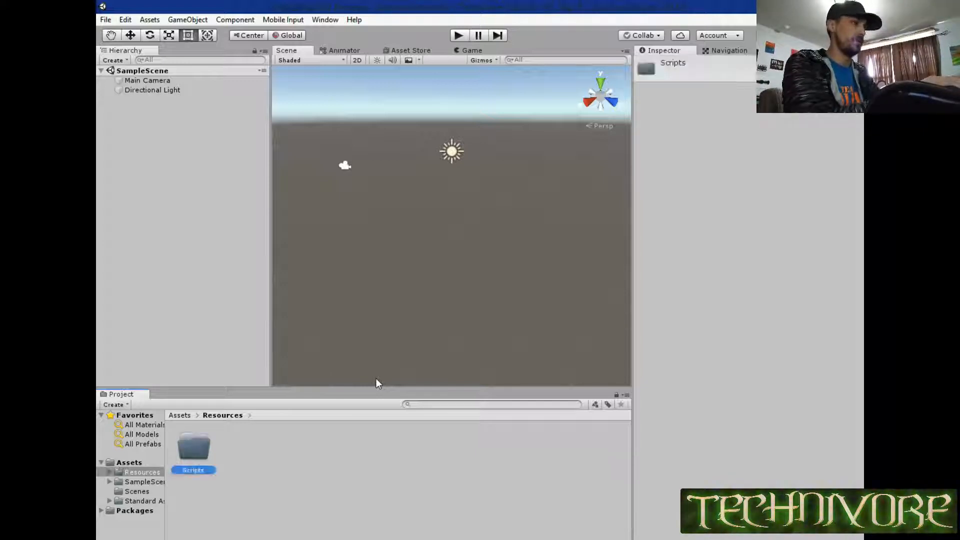
# Create a folder named Gfx inside Resources, alongside the Scripts folder.
pyautogui.rightClick(287, 467)
pyautogui.moveTo(335, 190)
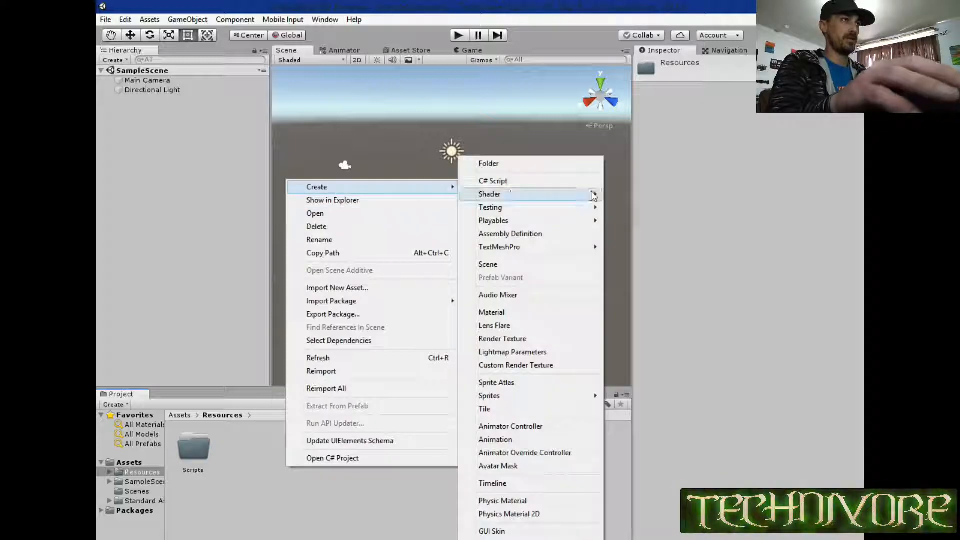
pyautogui.click(494, 164)
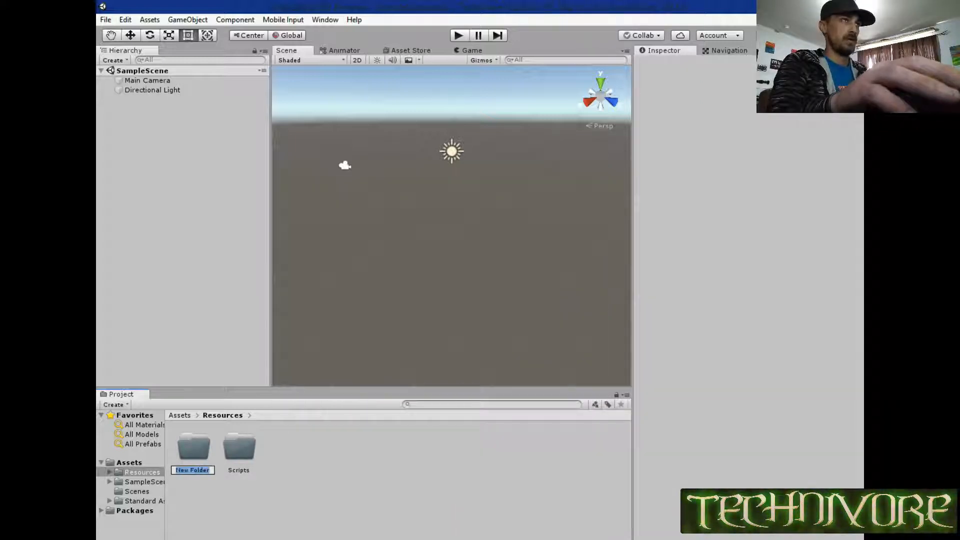
pyautogui.write('Gfx')
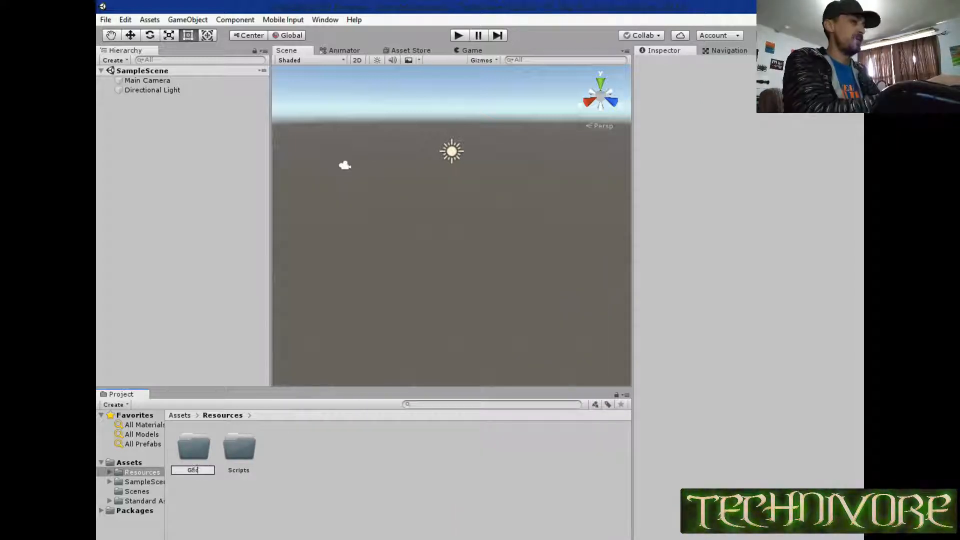
pyautogui.press('Return')
# Add another folder inside Resources and name it Sfx.
pyautogui.rightClick(275, 461)
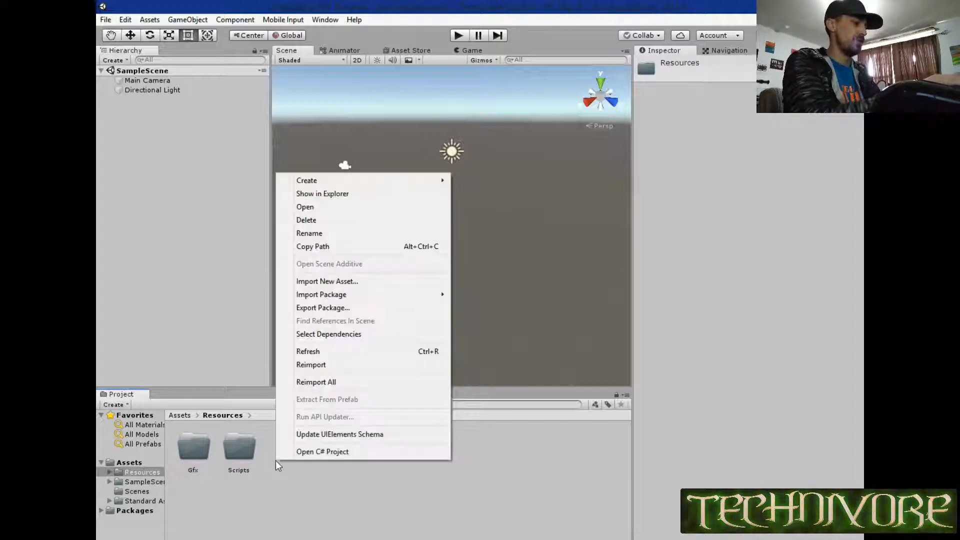
pyautogui.moveTo(430, 180)
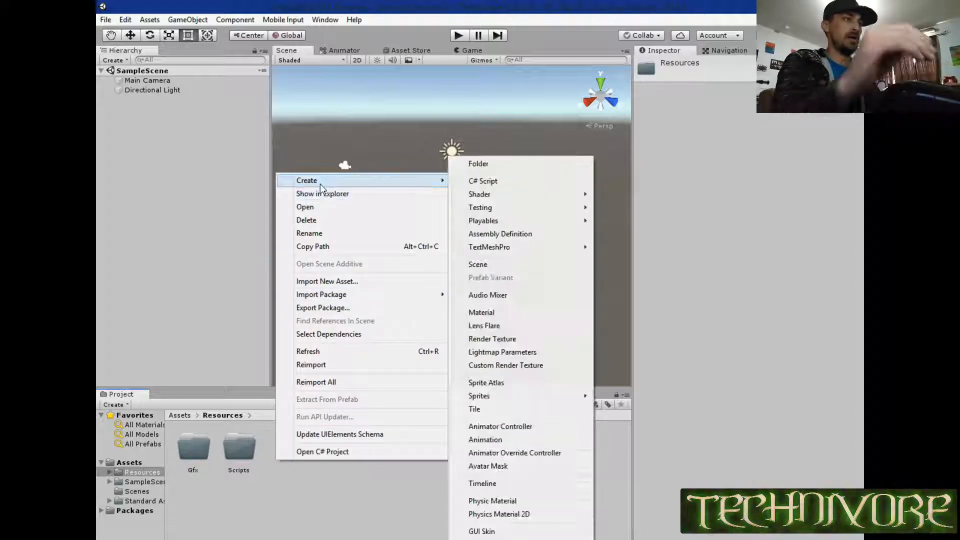
pyautogui.click(476, 163)
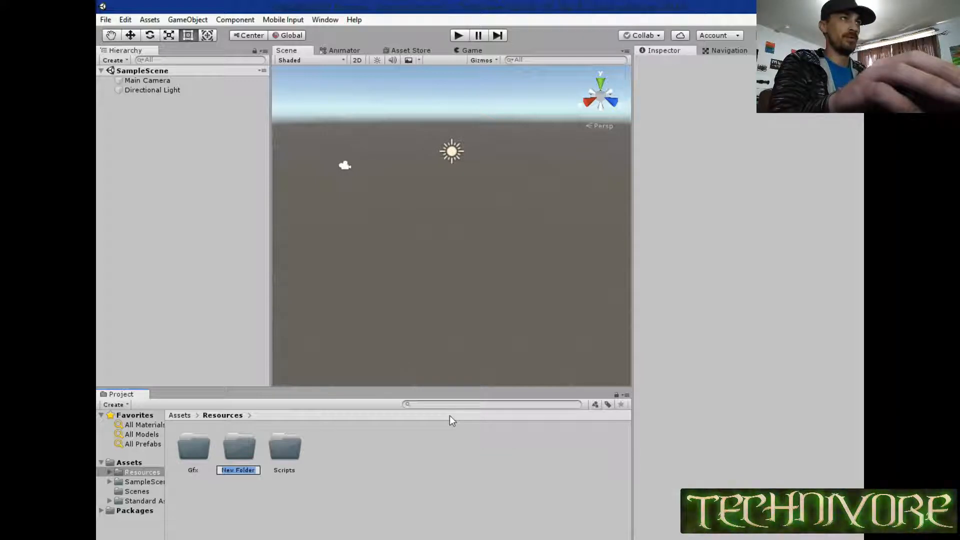
pyautogui.write('Sfx')
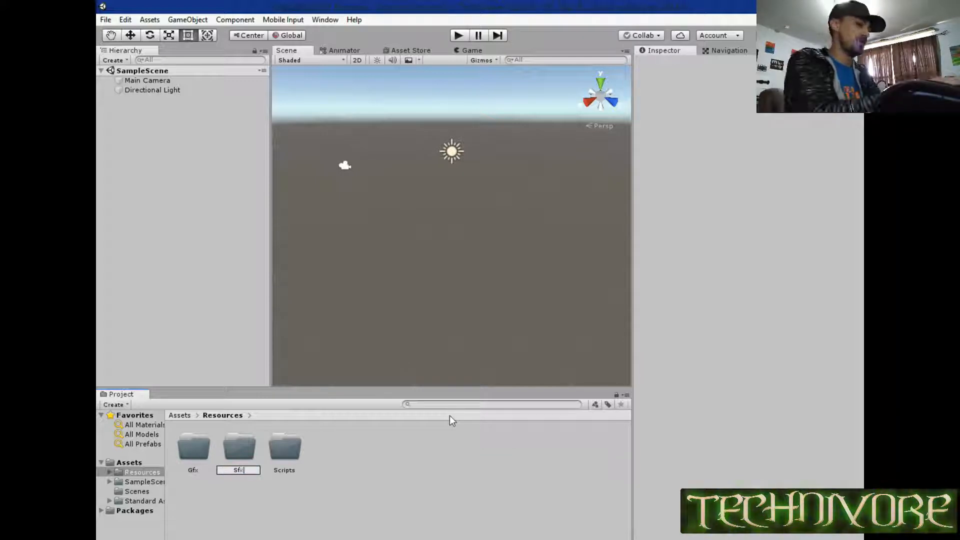
pyautogui.press('Return')
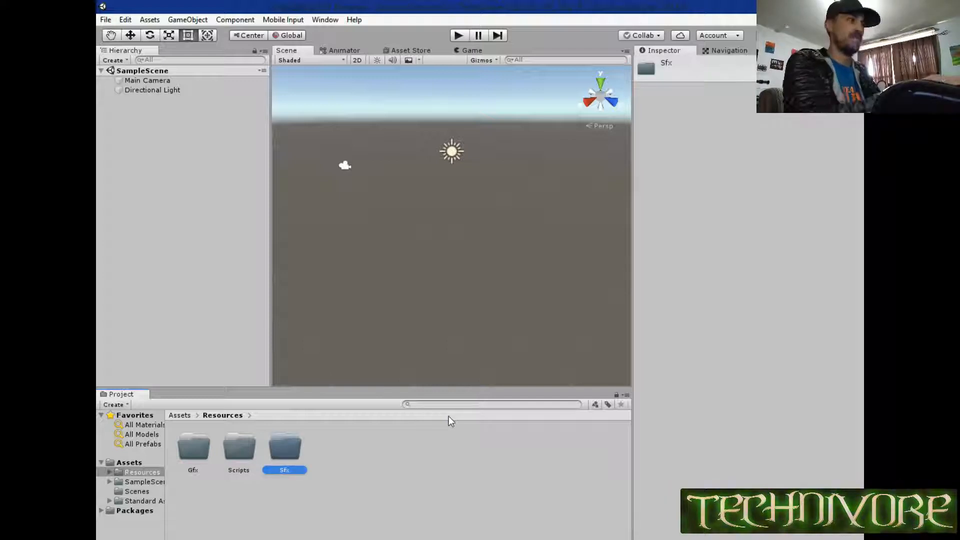
# Create a fourth folder inside Resources, named Prefabs.
pyautogui.rightClick(325, 457)
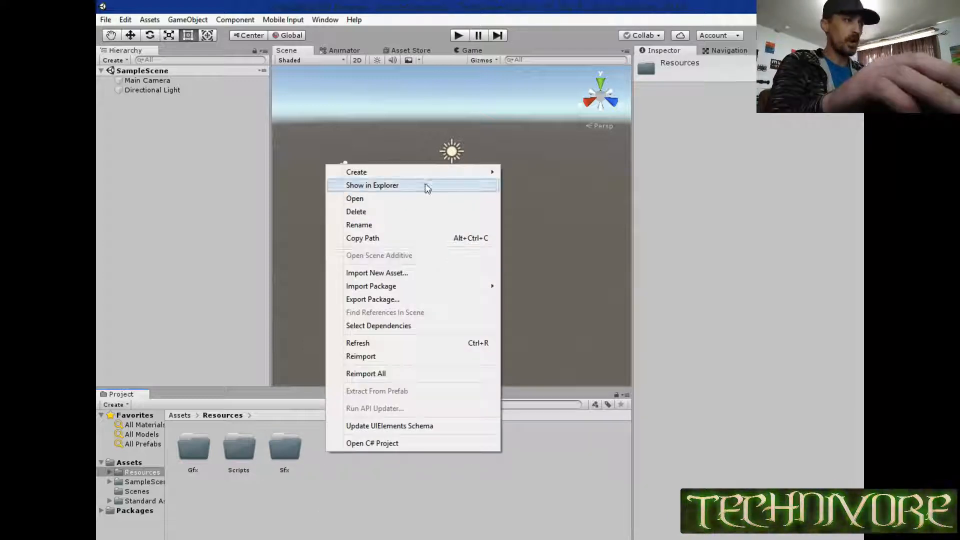
pyautogui.moveTo(447, 175)
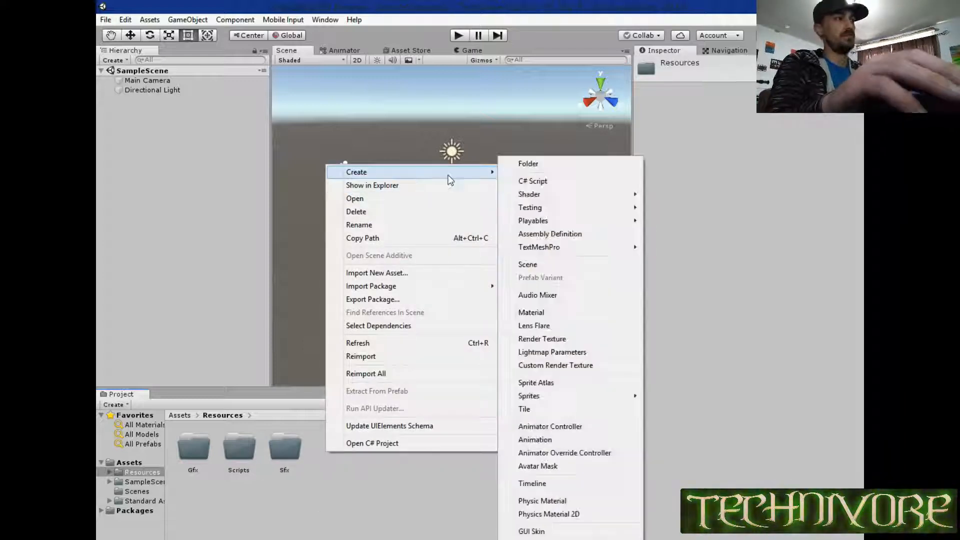
pyautogui.click(545, 165)
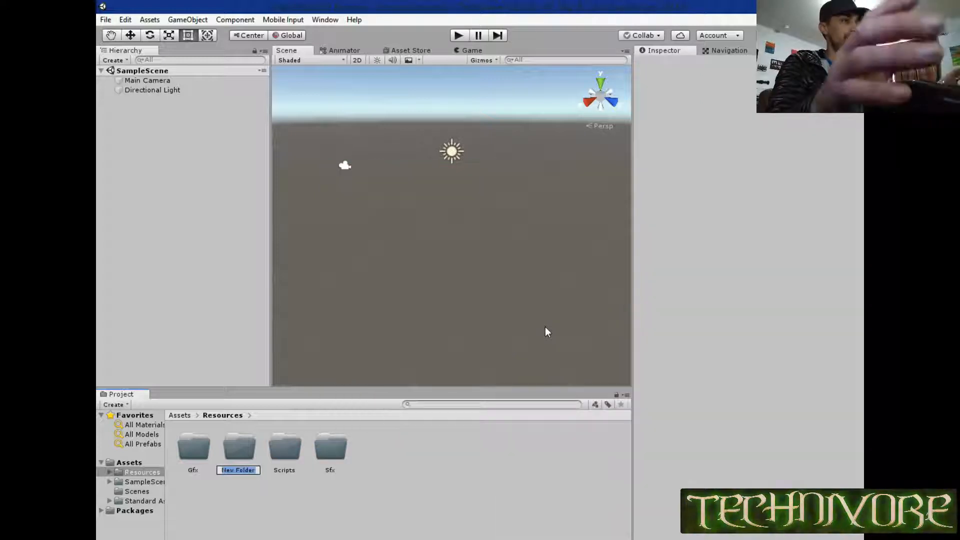
pyautogui.write('Prefabs')
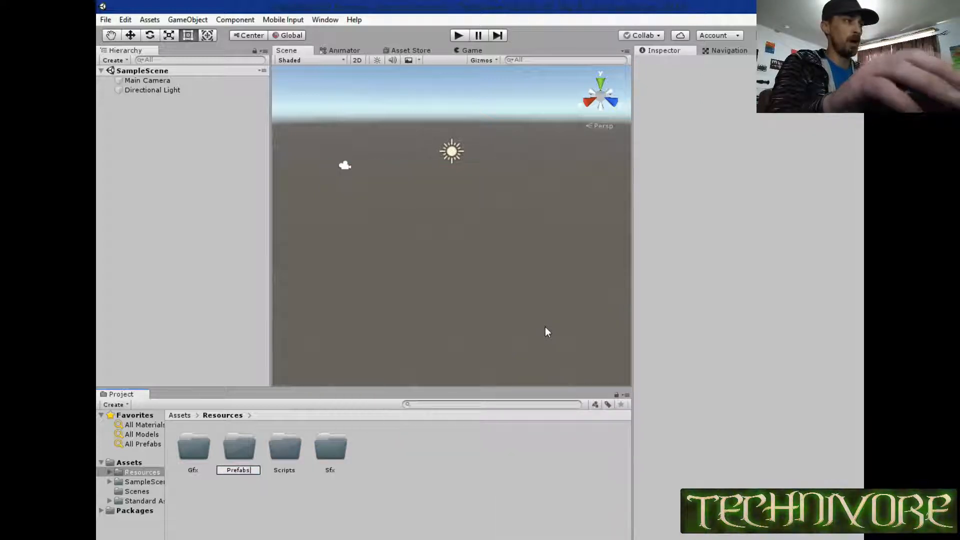
pyautogui.press('Return')
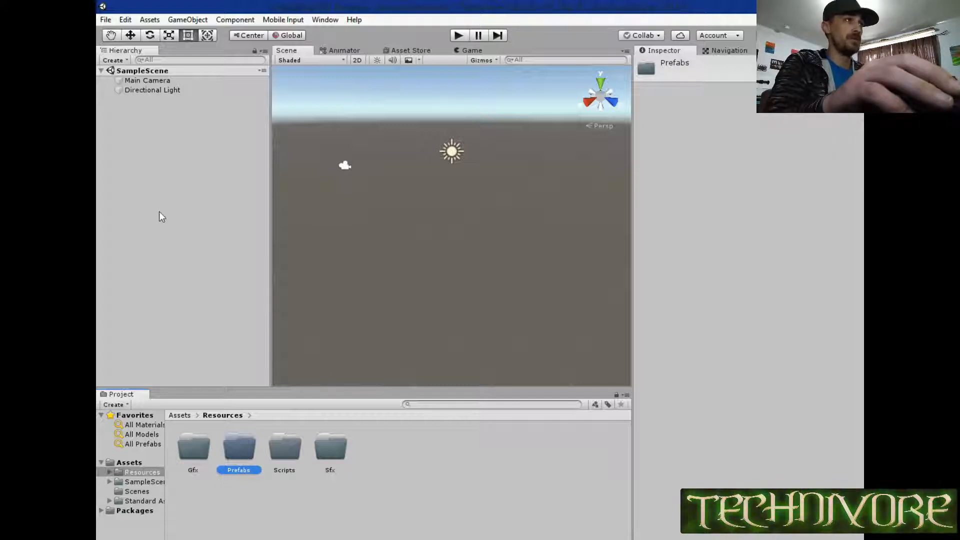
# Delete the Main Camera object from SampleScene.
pyautogui.click(156, 83)
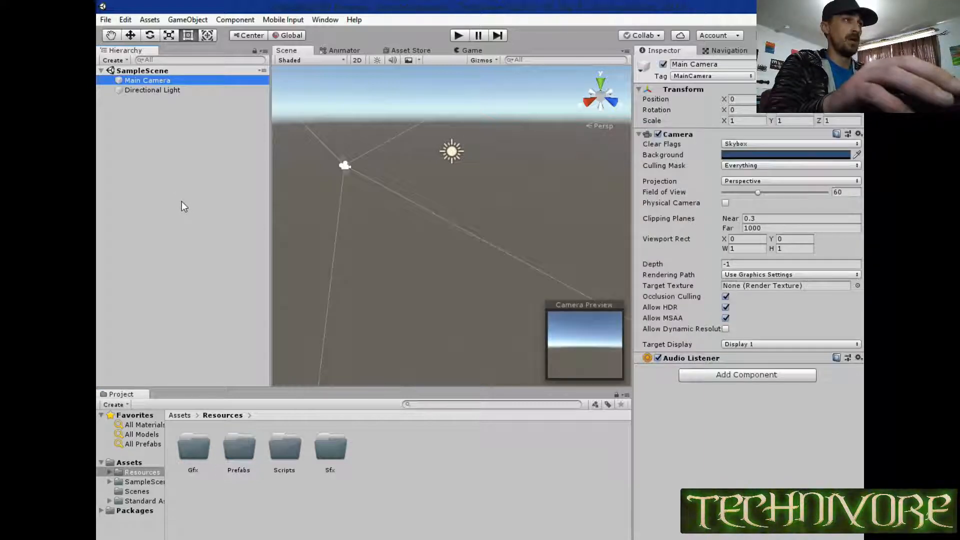
pyautogui.press('Delete')
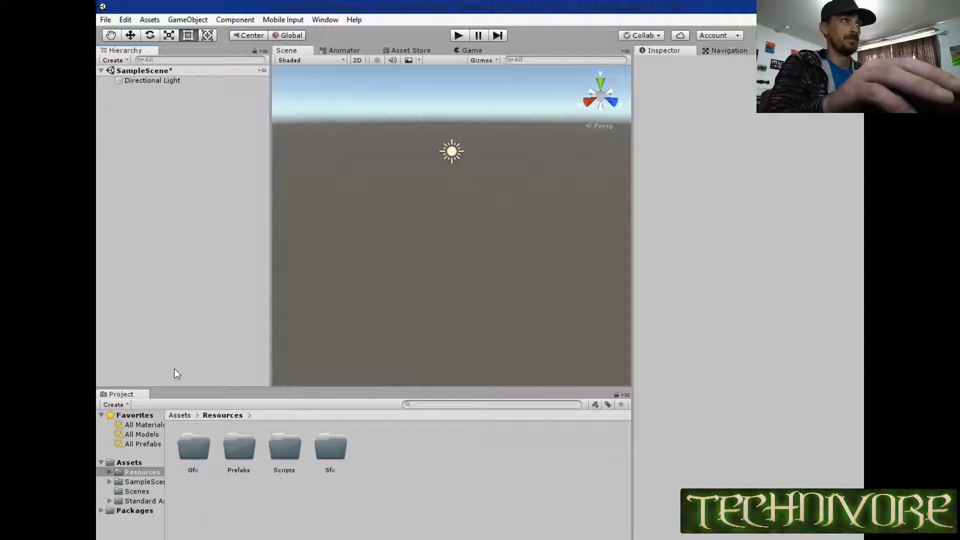
# Add a Terrain 3D object to SampleScene.
pyautogui.rightClick(166, 129)
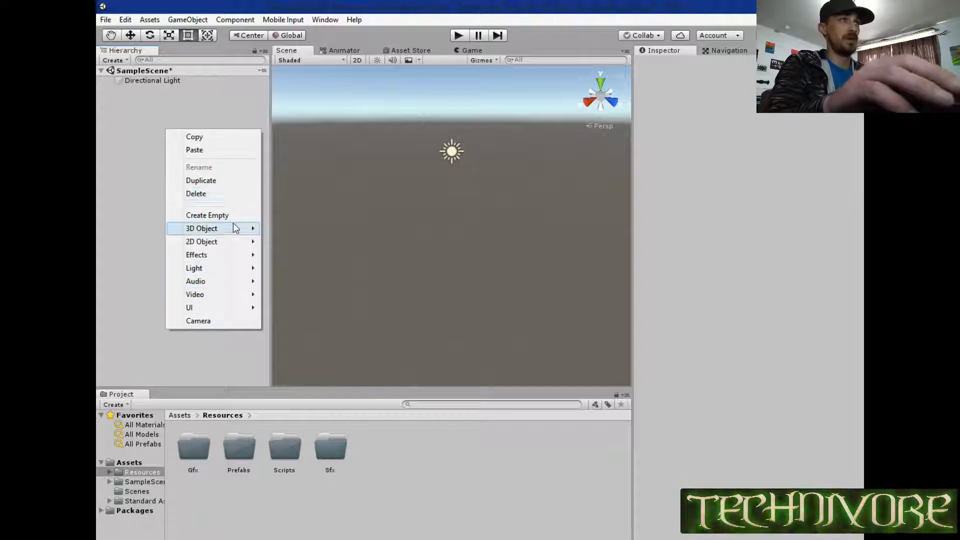
pyautogui.moveTo(236, 230)
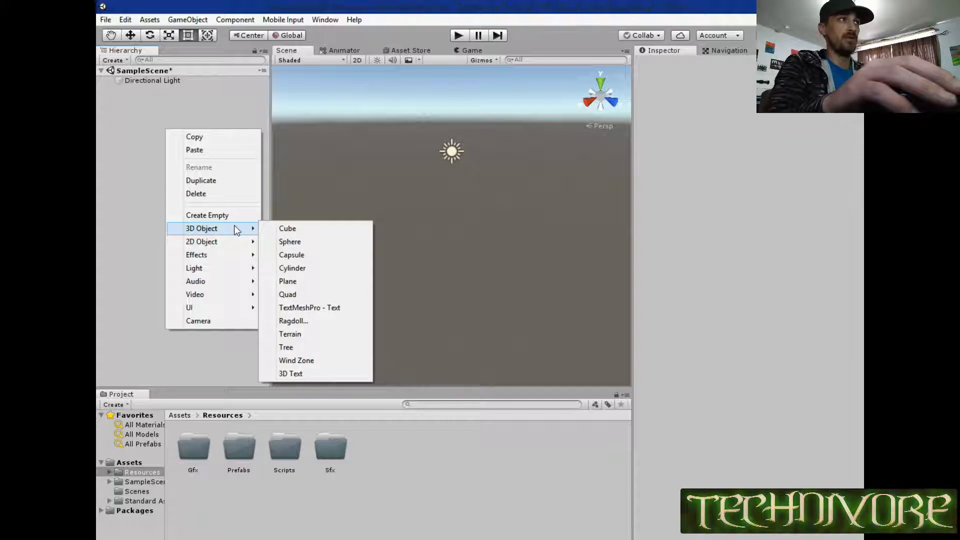
pyautogui.rightClick(144, 102)
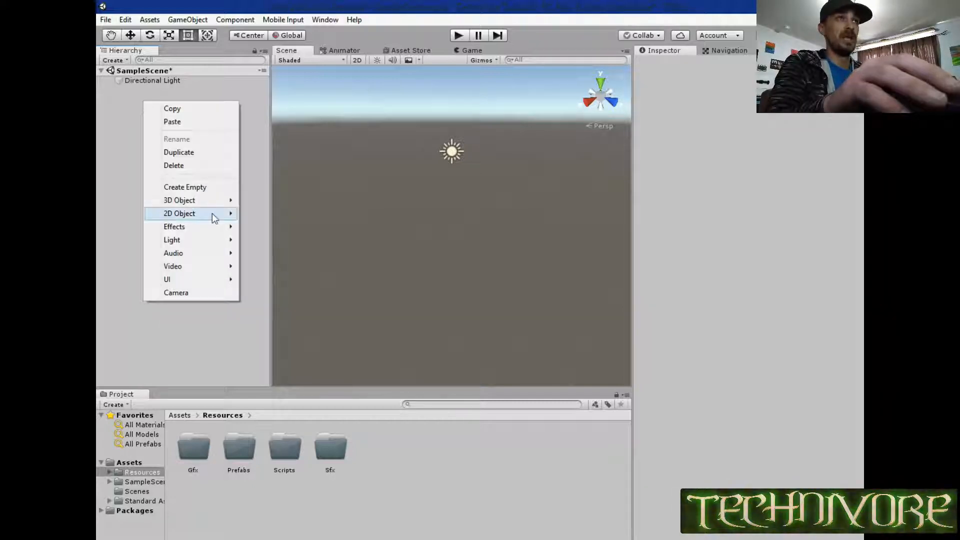
pyautogui.moveTo(204, 205)
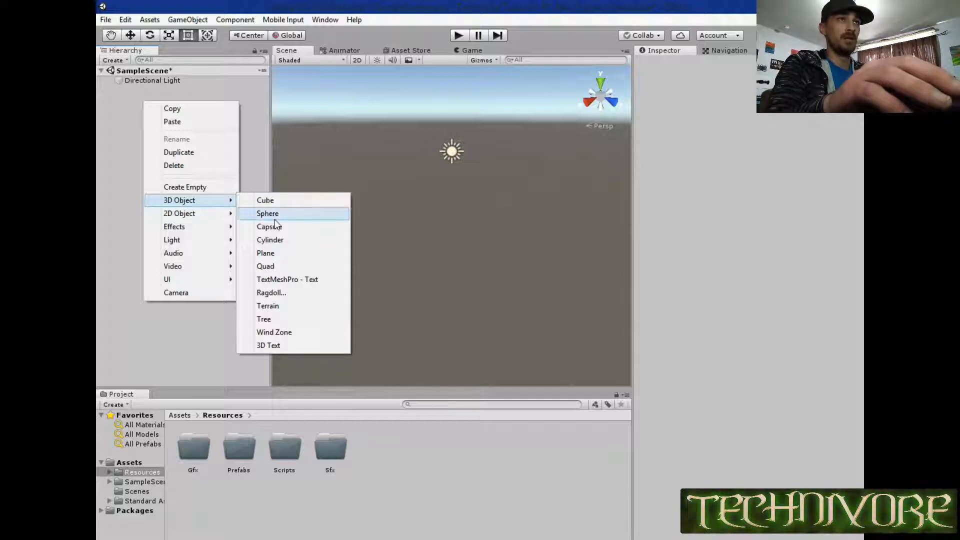
pyautogui.click(270, 306)
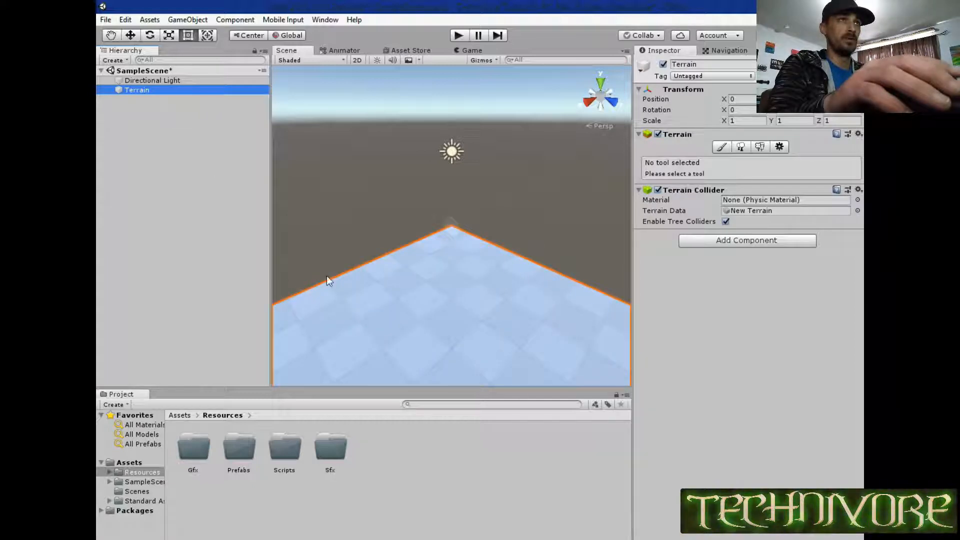
# Switch the Terrain's painting mode to Raise or Lower Terrain and choose the plain soft round brush.
pyautogui.keyDown('alt'); pyautogui.moveTo(328, 278); pyautogui.dragTo(155, 236); pyautogui.keyUp('alt')
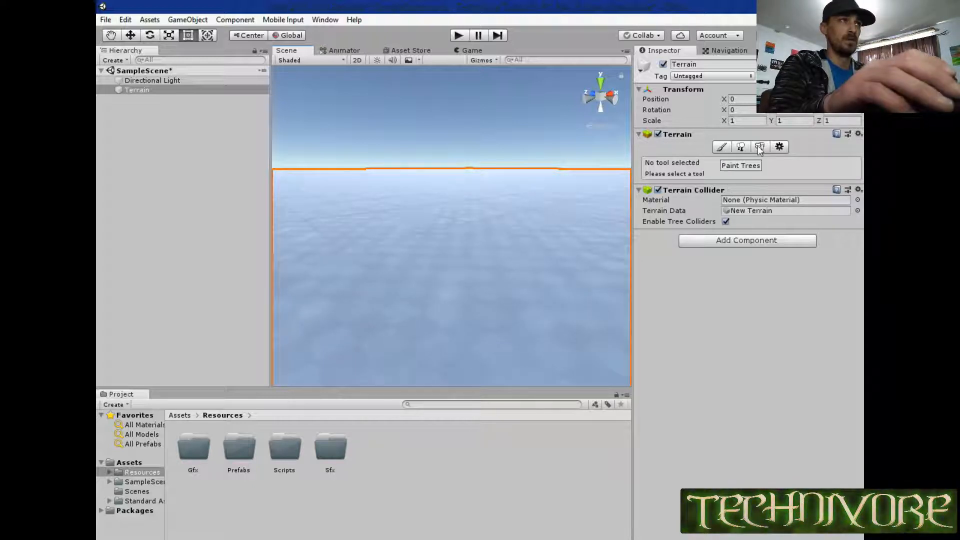
pyautogui.click(722, 148)
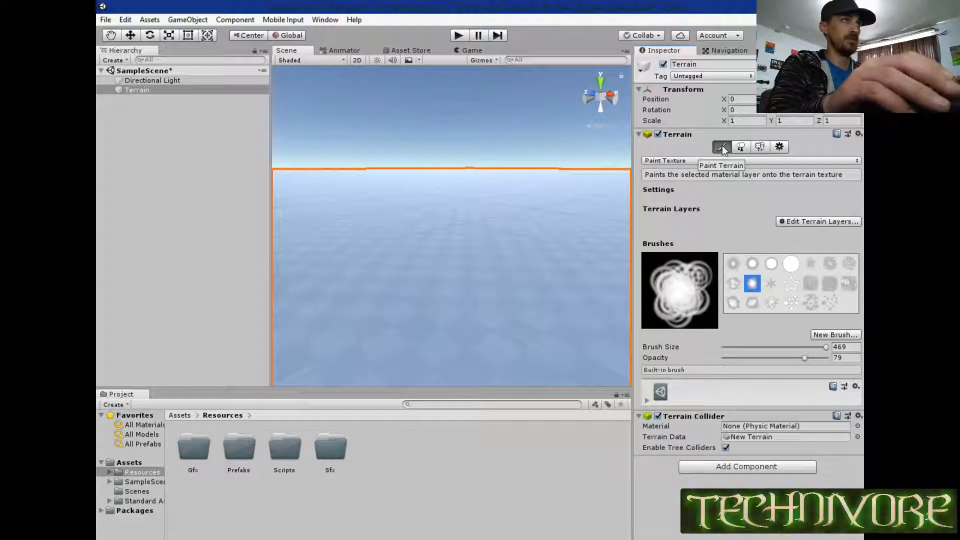
pyautogui.click(702, 160)
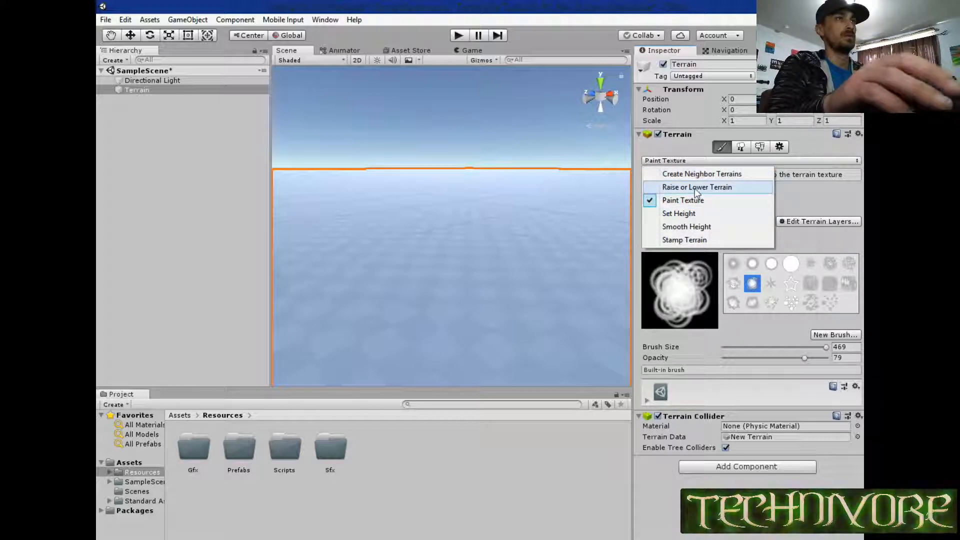
pyautogui.click(696, 187)
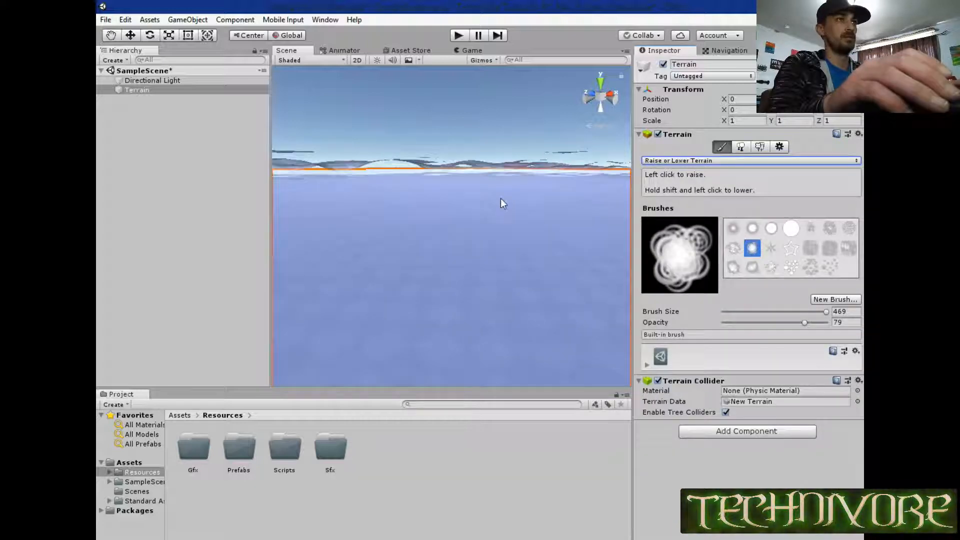
pyautogui.click(734, 229)
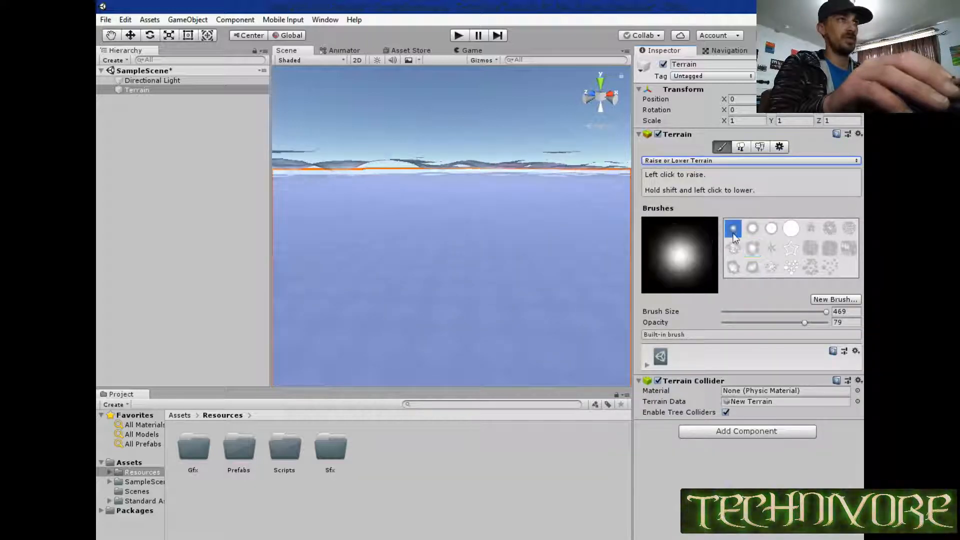
# Reduce the terrain brush size to 156.
pyautogui.moveTo(398, 187)
pyautogui.mouseDown()
pyautogui.moveTo(439, 133)
pyautogui.moveTo(456, 176)
pyautogui.moveTo(456, 154)
pyautogui.mouseUp()
pyautogui.moveTo(454, 150)
pyautogui.mouseDown(button='right')
pyautogui.moveTo(452, 163)
pyautogui.moveTo(412, 142)
pyautogui.moveTo(463, 195)
pyautogui.moveTo(420, 141)
pyautogui.moveTo(441, 128)
pyautogui.moveTo(454, 149)
pyautogui.moveTo(455, 116)
pyautogui.moveTo(454, 163)
pyautogui.moveTo(451, 58)
pyautogui.mouseUp(button='right')
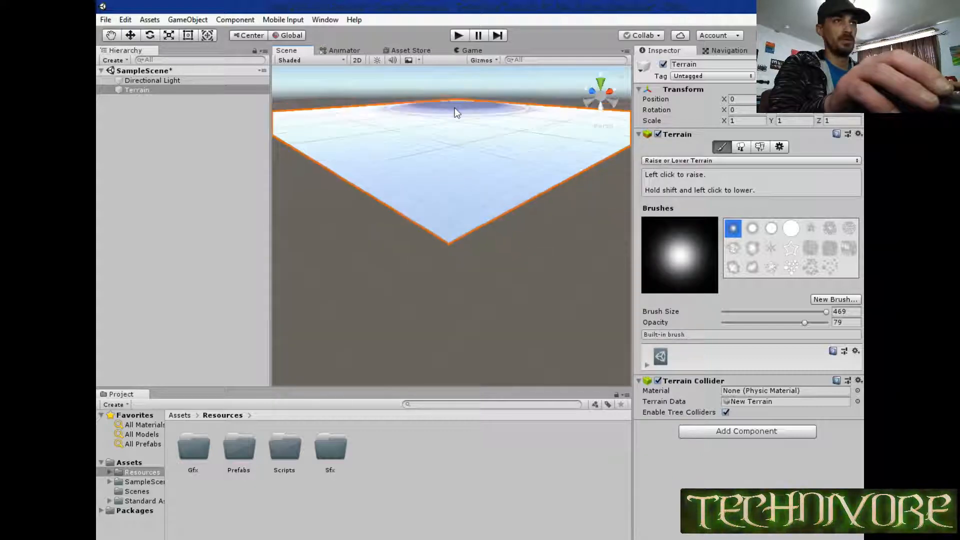
pyautogui.click(600, 83)
pyautogui.moveTo(571, 153); pyautogui.dragTo(591, 217, button='right')
pyautogui.scroll(-5, 592, 217)
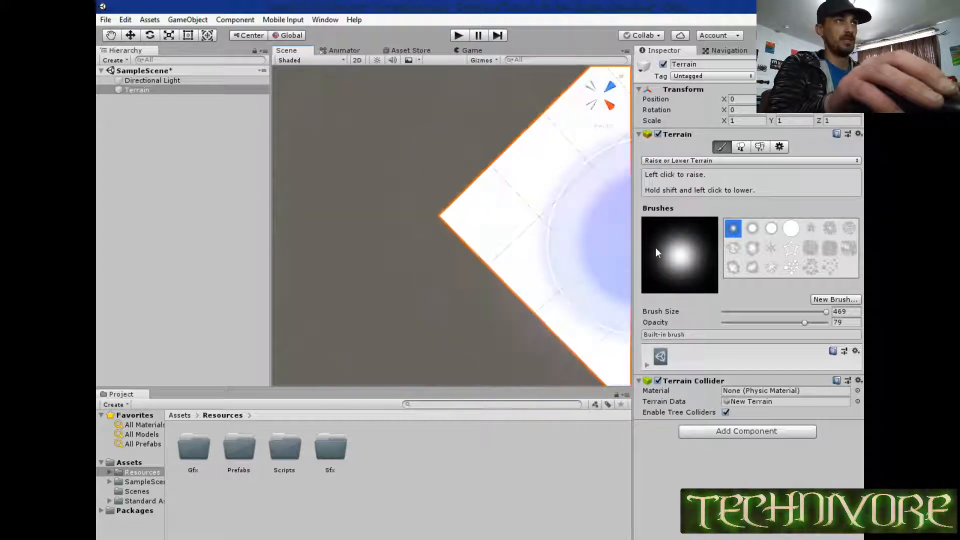
pyautogui.moveTo(826, 311); pyautogui.dragTo(793, 312)
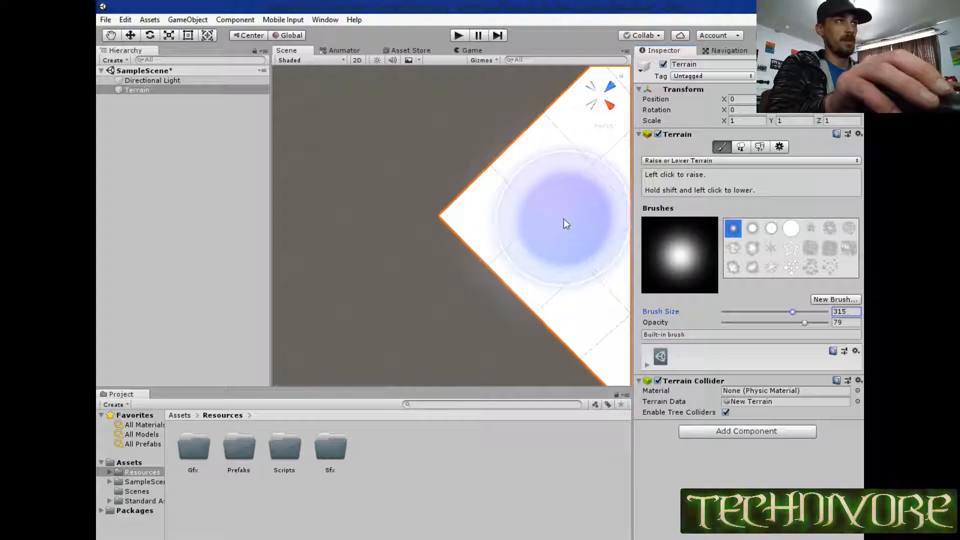
pyautogui.click(757, 311)
pyautogui.moveTo(358, 240)
pyautogui.keyDown('alt'); pyautogui.mouseDown()
pyautogui.moveTo(437, 225)
pyautogui.moveTo(611, 103)
pyautogui.moveTo(568, 140)
pyautogui.mouseUp(); pyautogui.keyUp('alt')
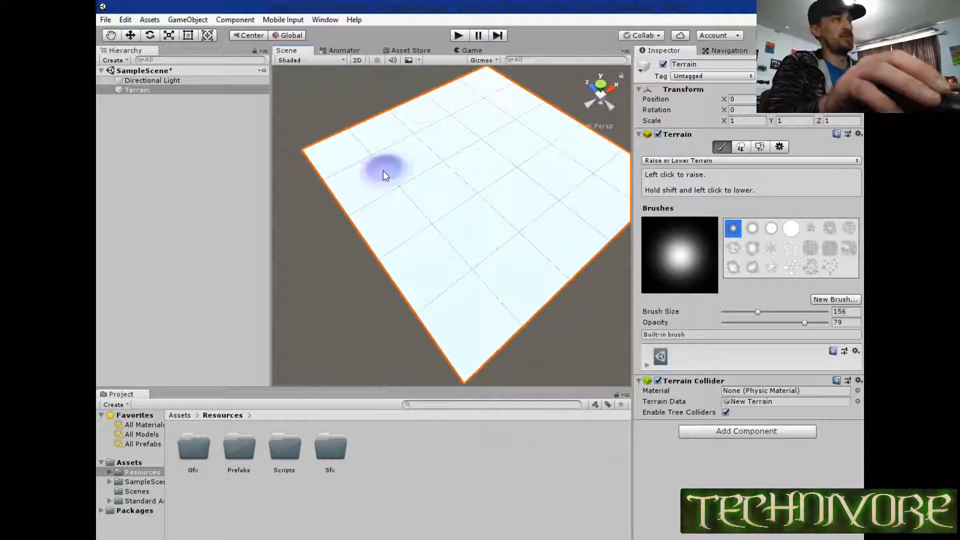
# Try raising steep peaks along the far part of the terrain, and undo them.
pyautogui.moveTo(386, 167)
pyautogui.mouseDown()
pyautogui.moveTo(439, 129)
pyautogui.moveTo(513, 167)
pyautogui.mouseUp()
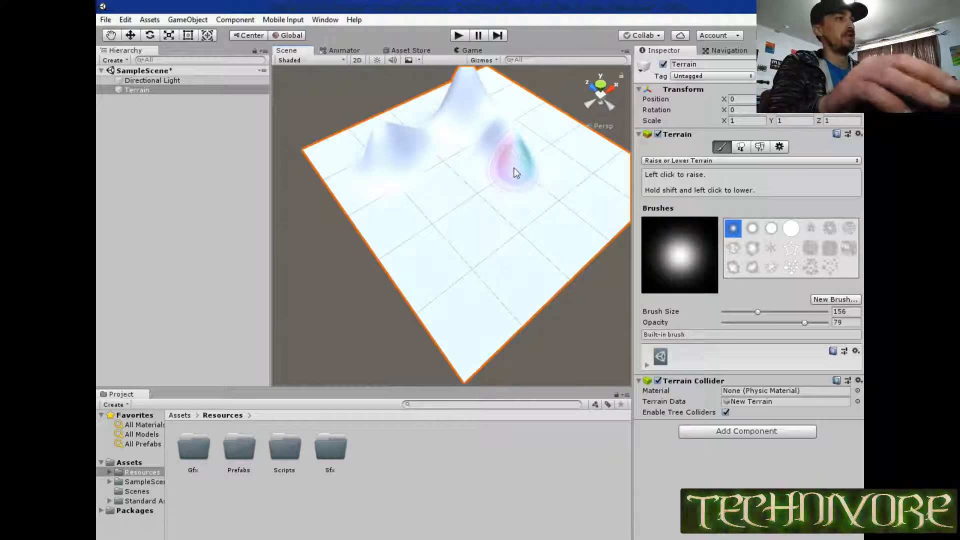
pyautogui.hotkey('ctrl', 'z')
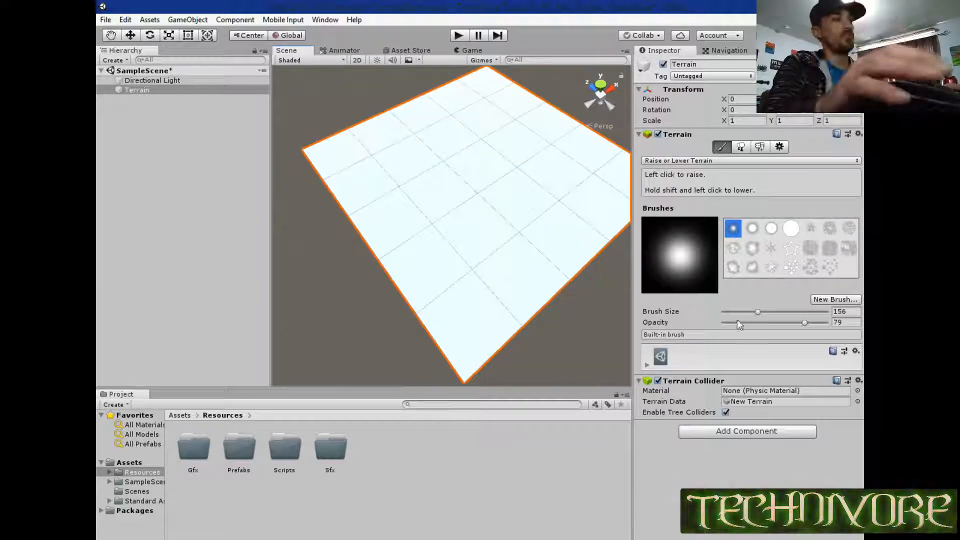
# Set the brush opacity to 17 and raise low rolling hills across the terrain.
pyautogui.click(740, 322)
pyautogui.moveTo(359, 164)
pyautogui.mouseDown()
pyautogui.moveTo(458, 130)
pyautogui.moveTo(474, 195)
pyautogui.moveTo(444, 216)
pyautogui.moveTo(449, 264)
pyautogui.mouseUp()
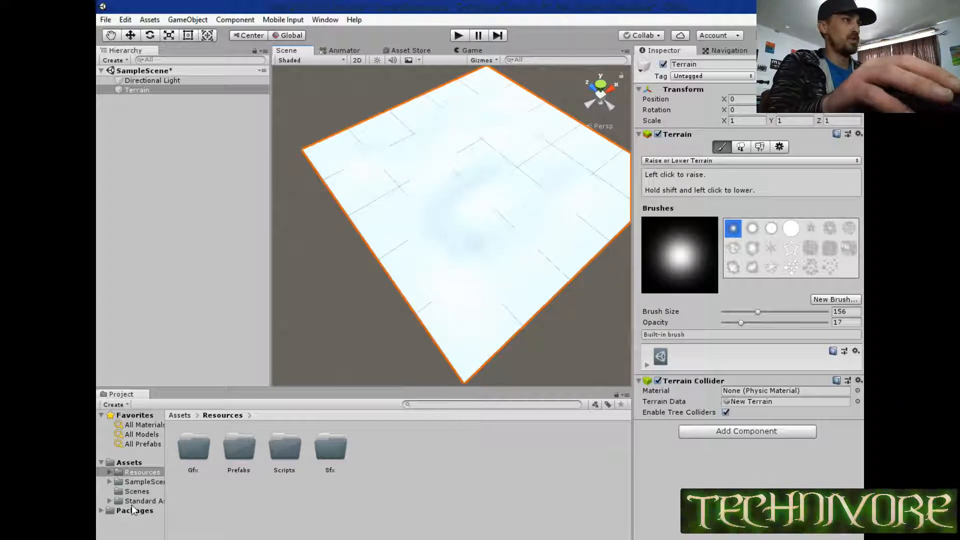
pyautogui.keyDown('alt'); pyautogui.moveTo(407, 300); pyautogui.dragTo(487, 317); pyautogui.keyUp('alt')
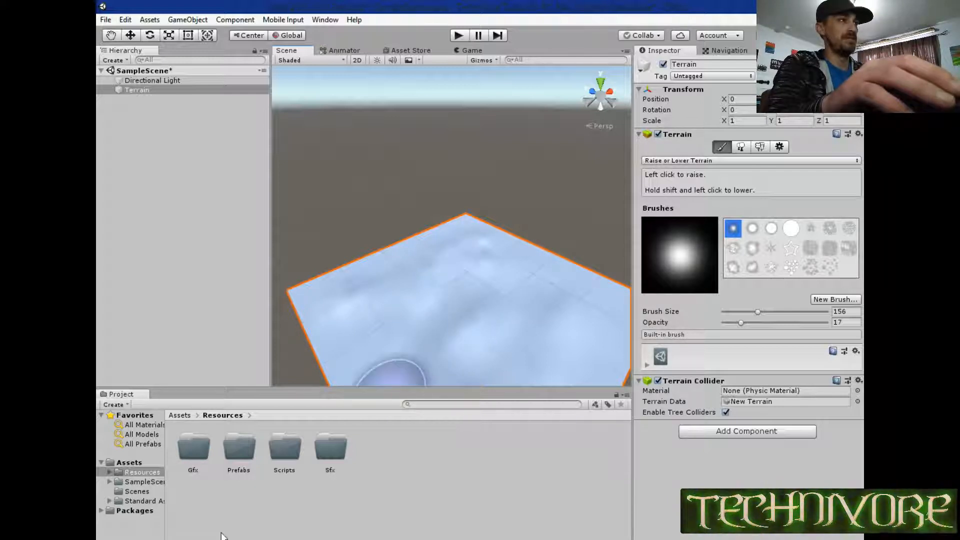
# Place the RigidBodyFPSController prefab from Standard Assets > Characters > FirstPersonCharacter > Prefabs onto the terrain.
pyautogui.click(129, 501)
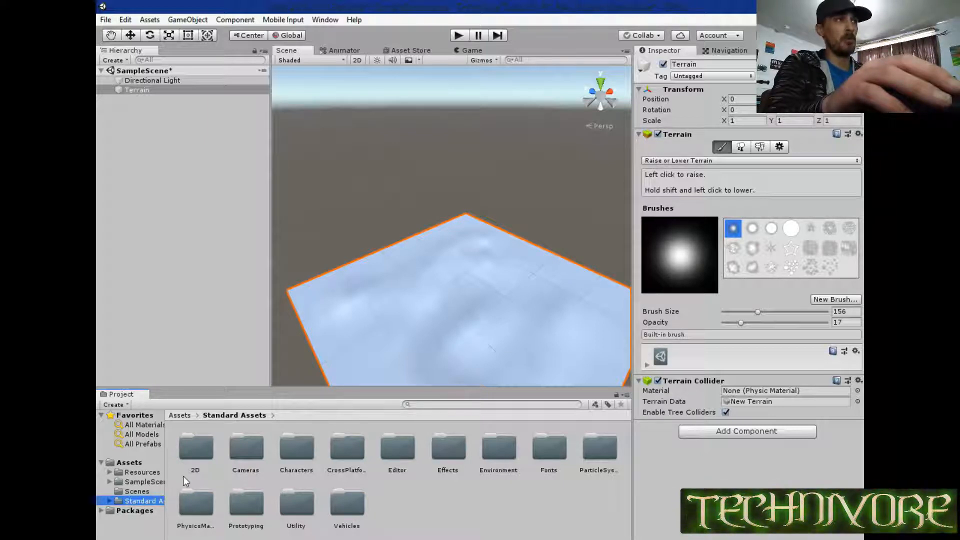
pyautogui.doubleClick(300, 445)
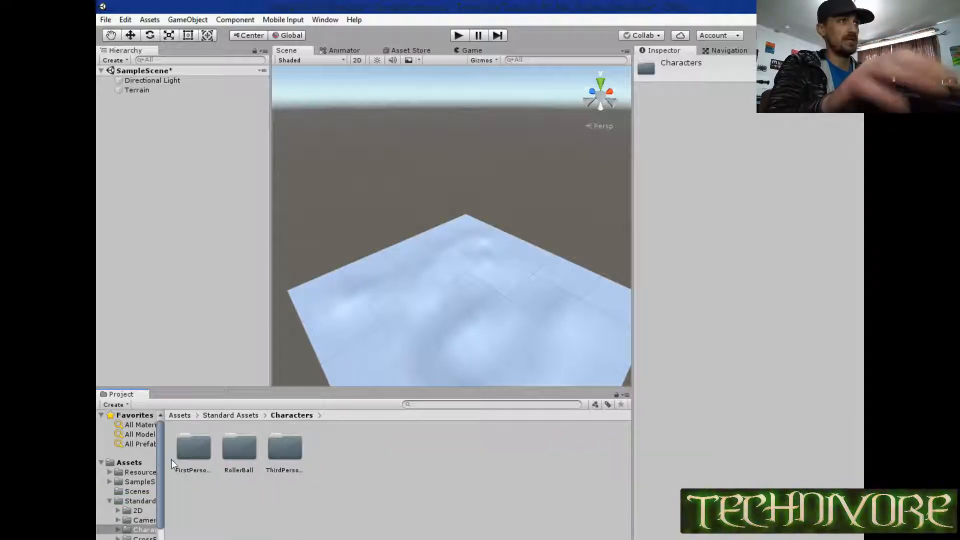
pyautogui.doubleClick(191, 454)
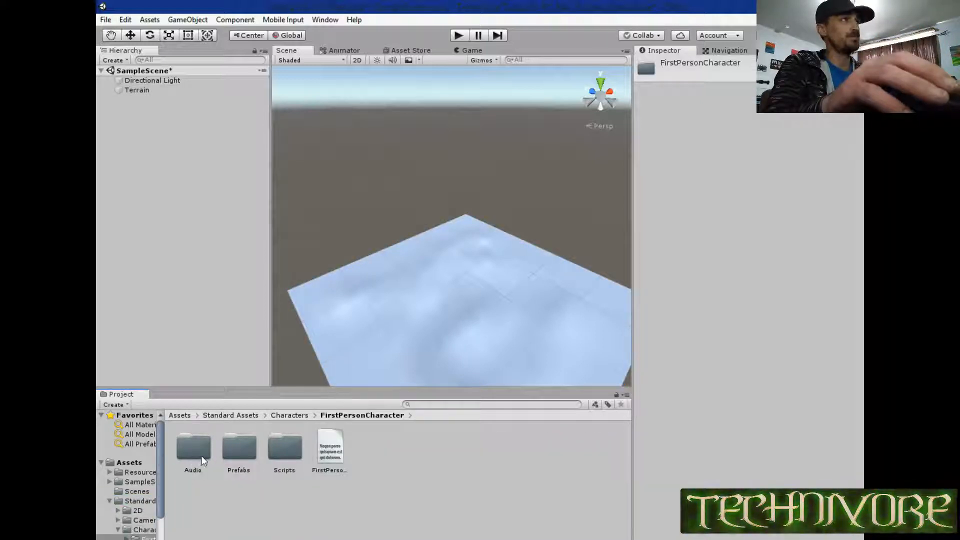
pyautogui.doubleClick(246, 450)
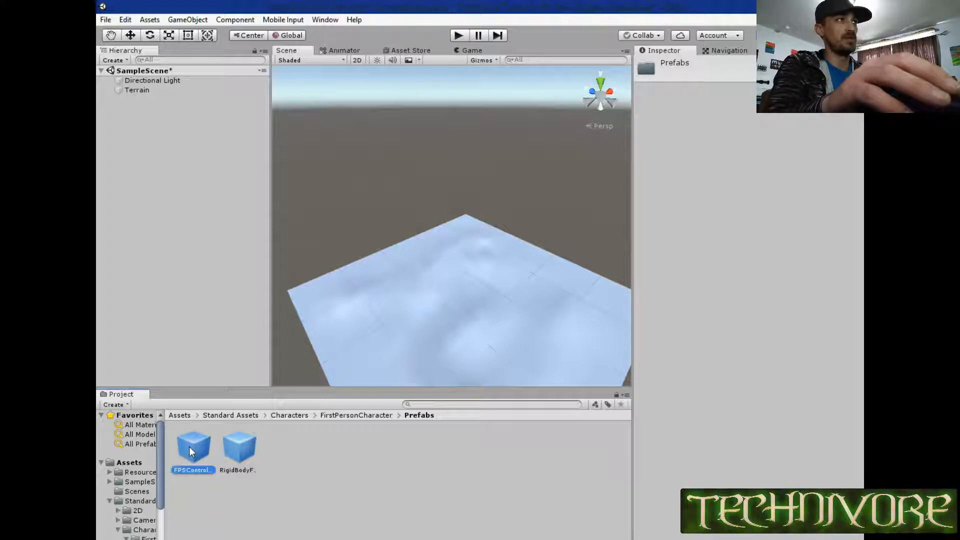
pyautogui.click(243, 452)
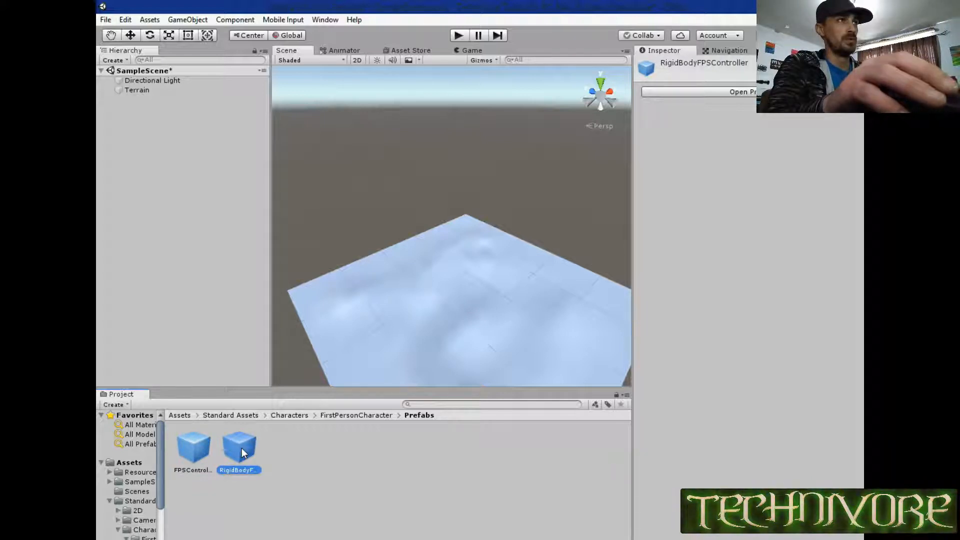
pyautogui.moveTo(241, 448); pyautogui.dragTo(432, 332)
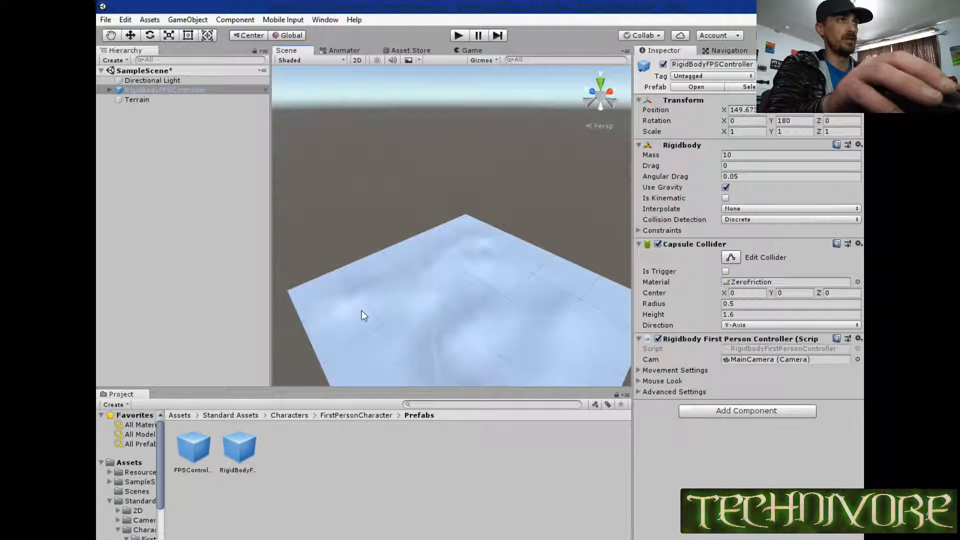
# Inspect the MainCamera nested in the RigidBodyFPSController, and raise the controller above the terrain surface with the Move tool.
pyautogui.click(110, 89)
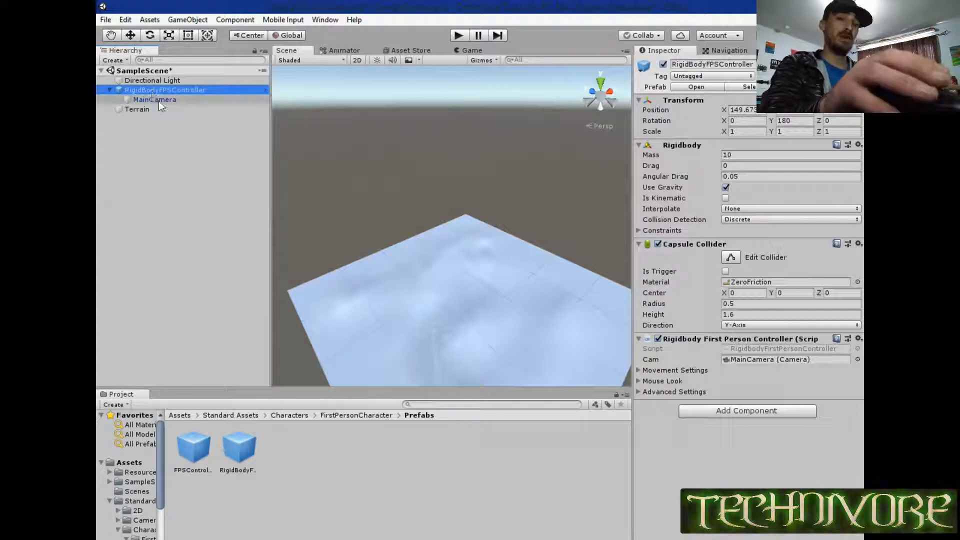
pyautogui.doubleClick(158, 101)
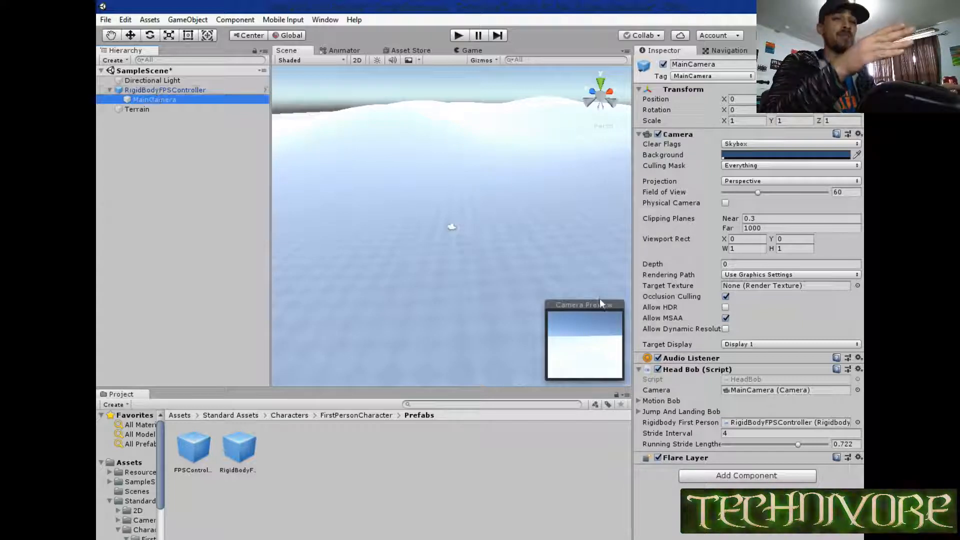
pyautogui.doubleClick(158, 91)
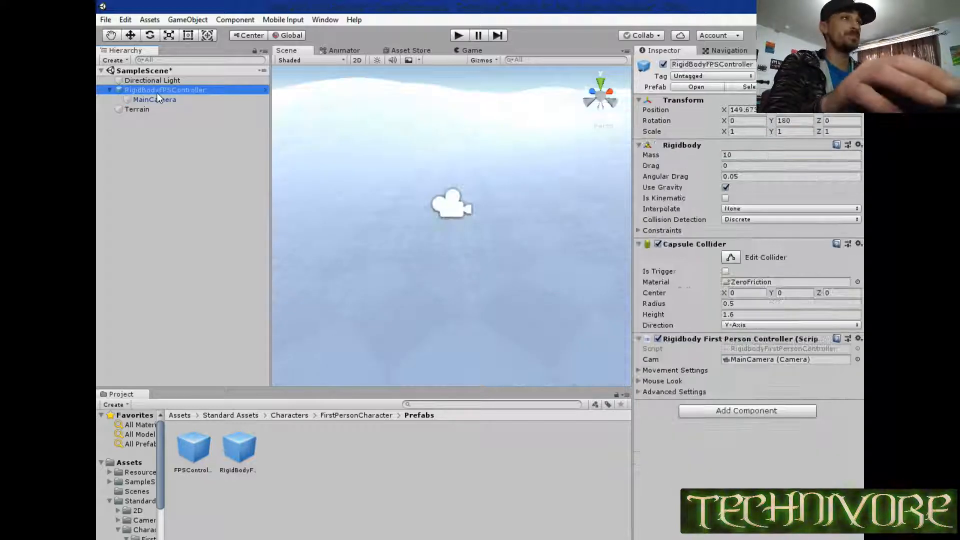
pyautogui.click(130, 35)
pyautogui.moveTo(450, 180); pyautogui.dragTo(446, 115)
pyautogui.moveTo(371, 251); pyautogui.dragTo(434, 248, button='right')
pyautogui.moveTo(332, 294); pyautogui.dragTo(287, 265, button='right')
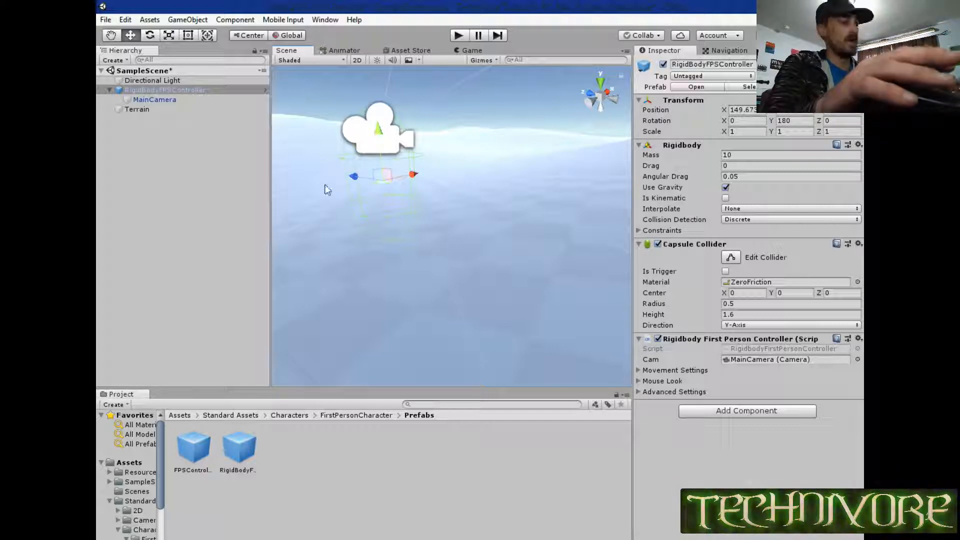
# Run the scene in play mode and walk the first-person controller across the snowy hills to test its movement.
pyautogui.click(456, 33)
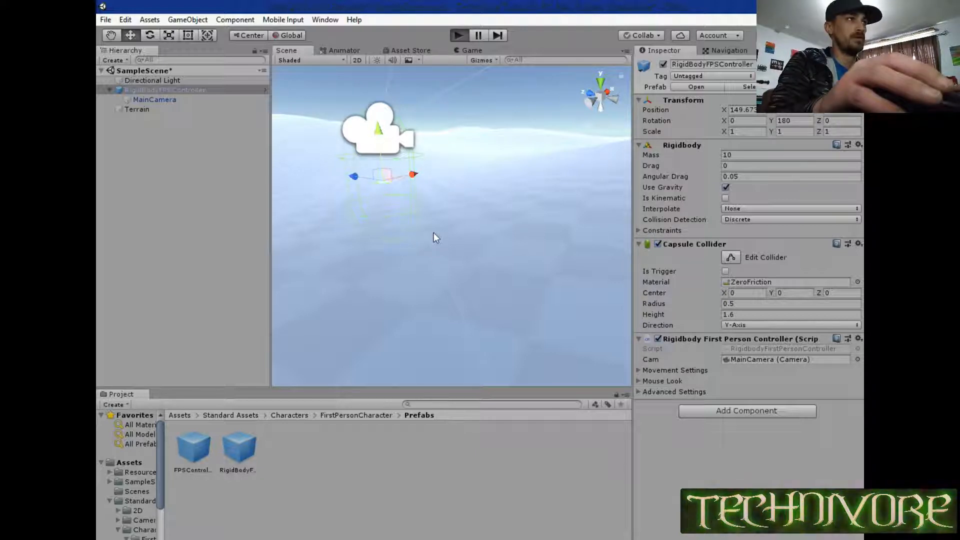
pyautogui.hotkey('ctrl', 'p')
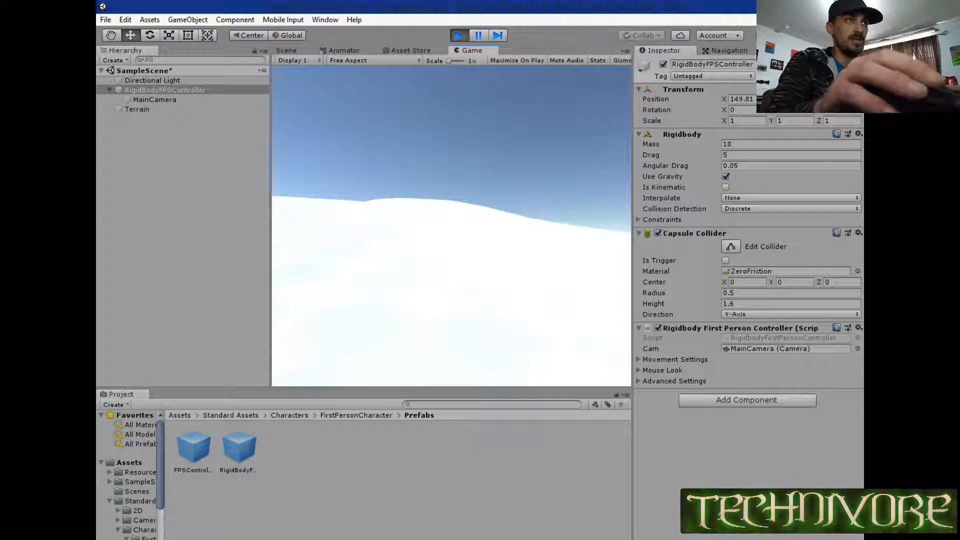
pyautogui.press('w')
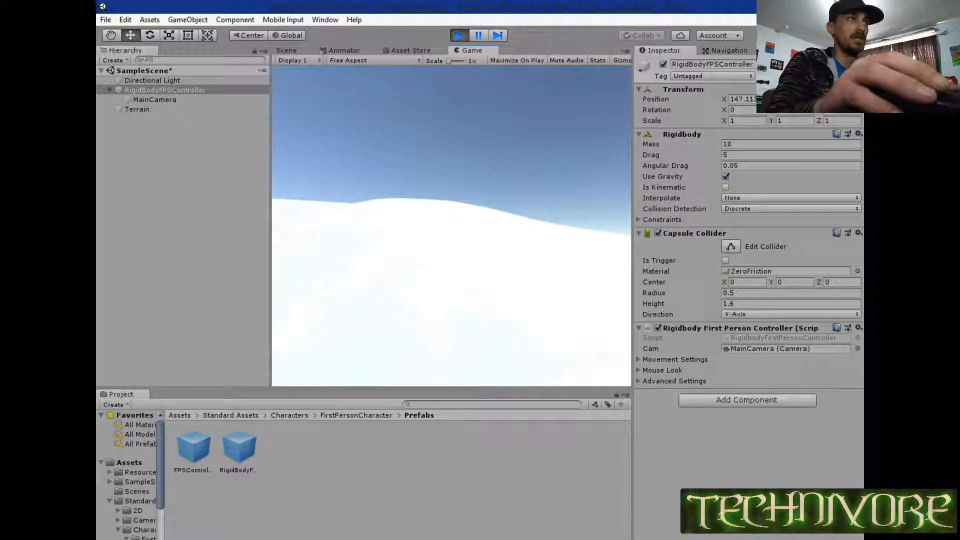
pyautogui.press('w')
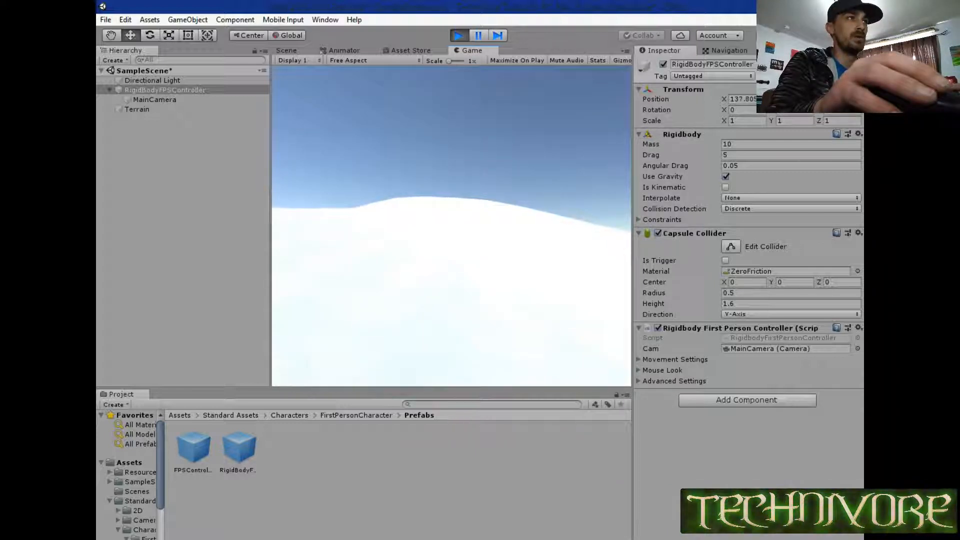
pyautogui.press('w')
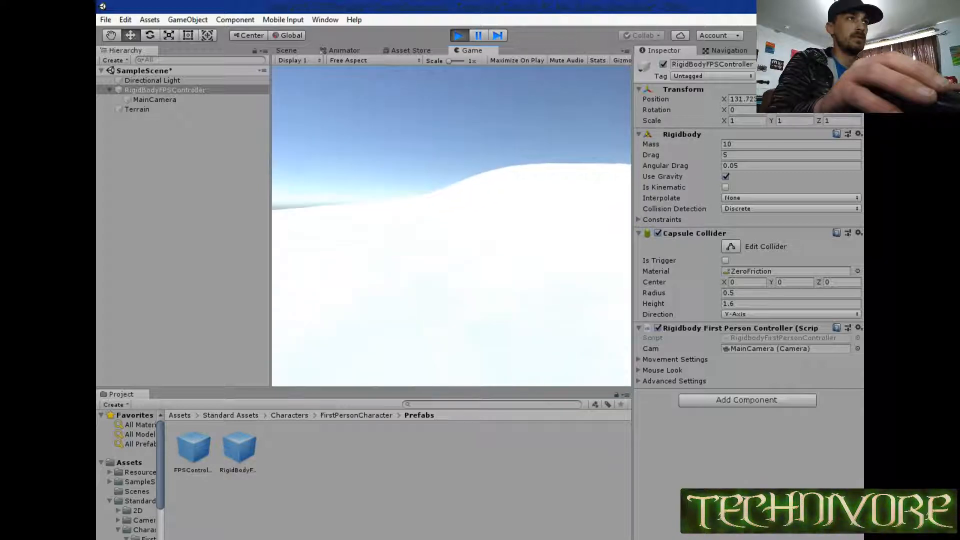
pyautogui.press('w')
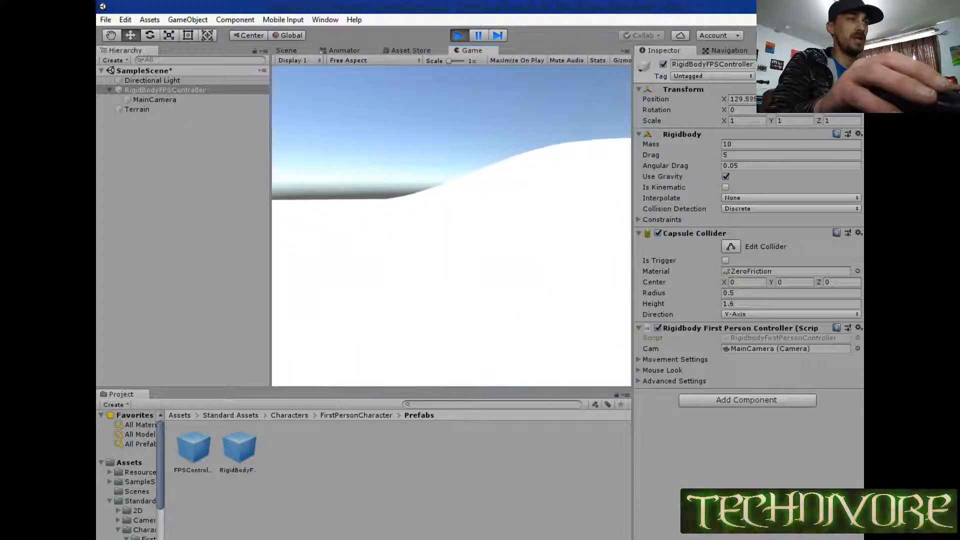
pyautogui.press('w')
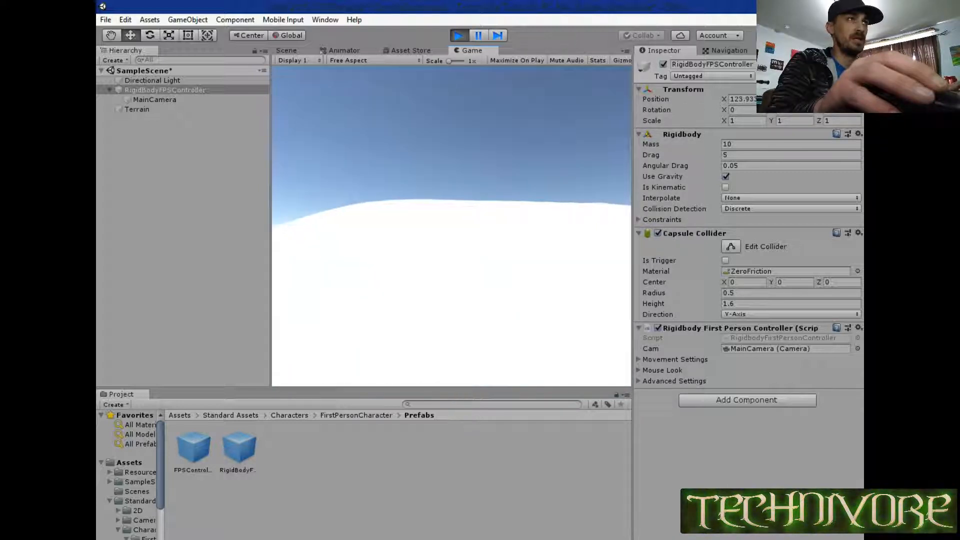
pyautogui.press('w')
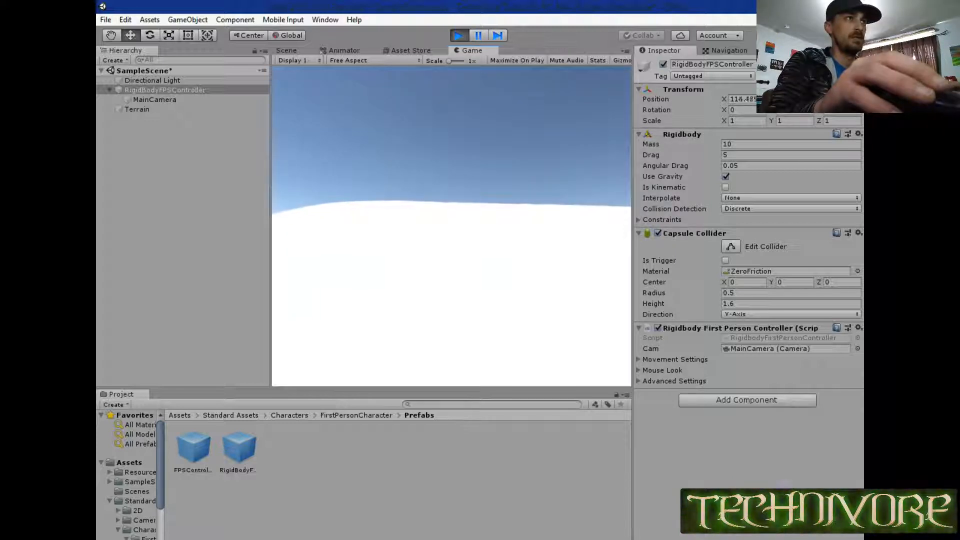
pyautogui.press('w')
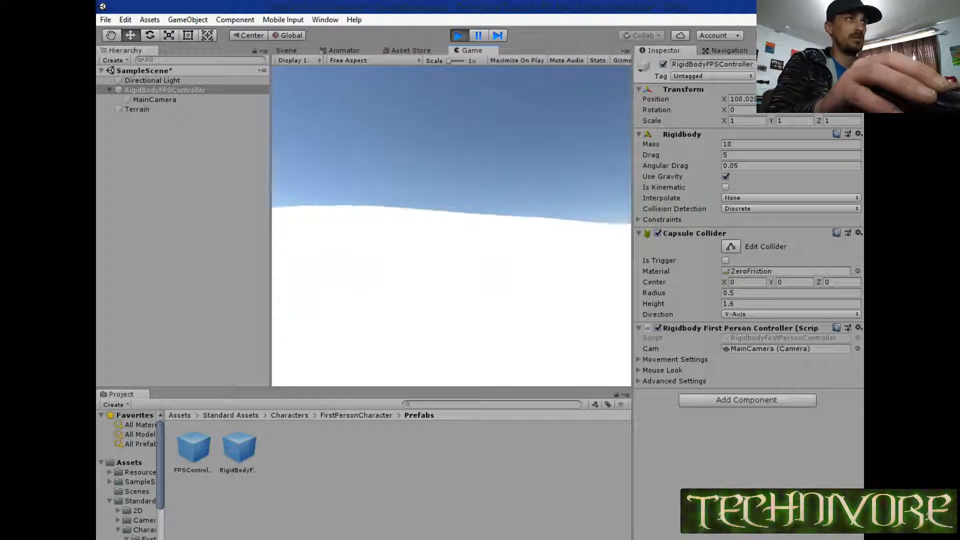
pyautogui.press('w')
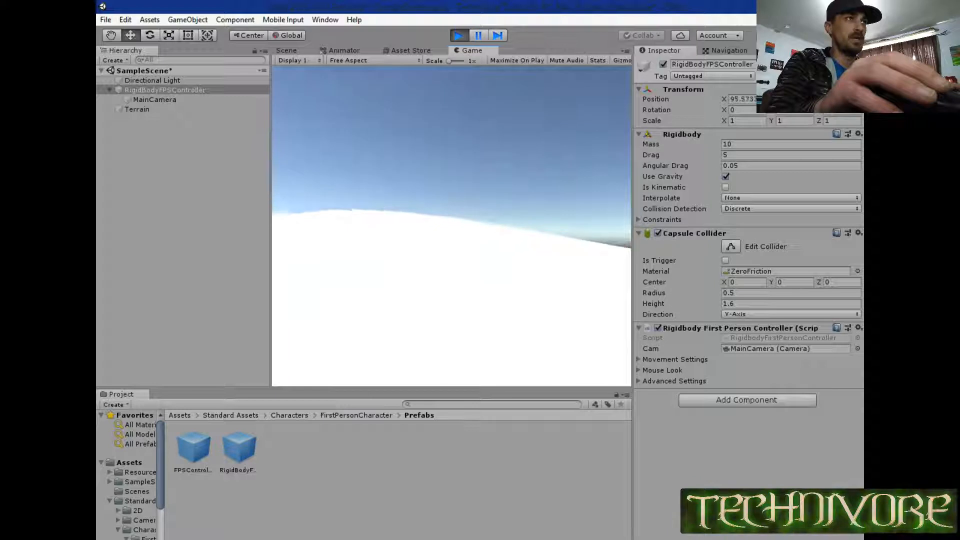
pyautogui.press('w')
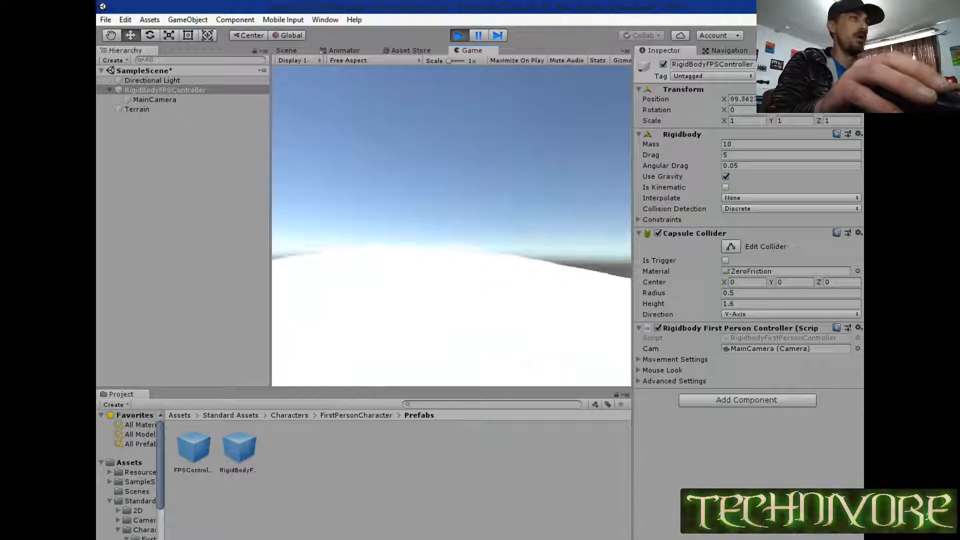
pyautogui.press('w')
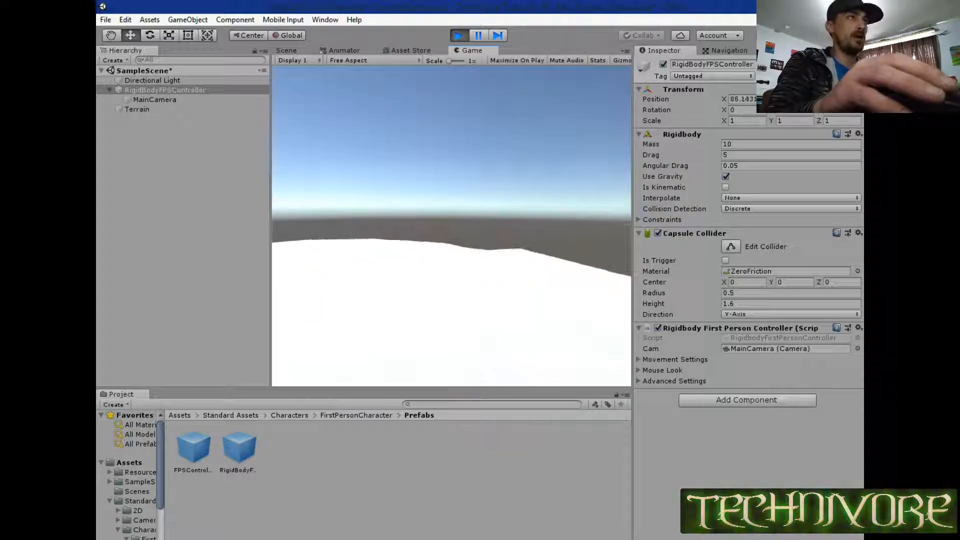
pyautogui.press('w')
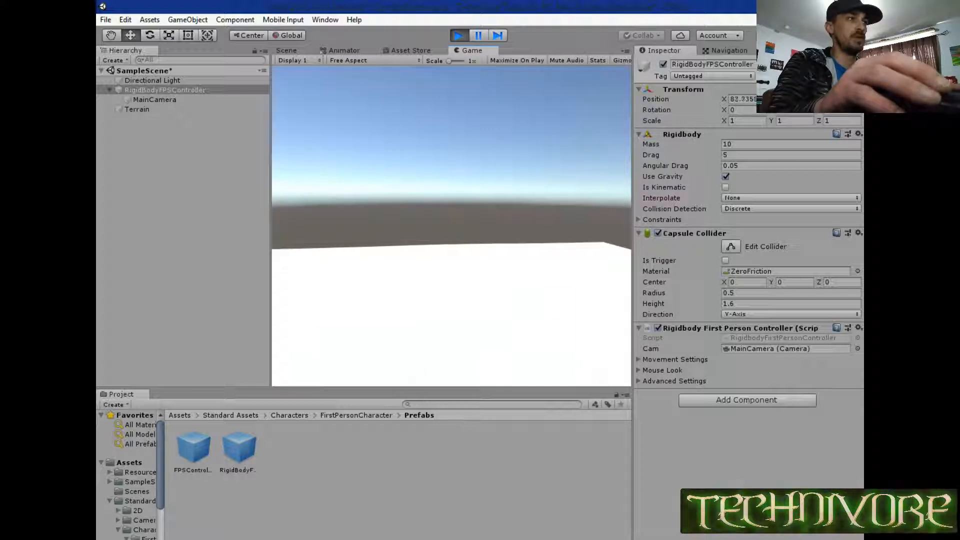
pyautogui.press('w')
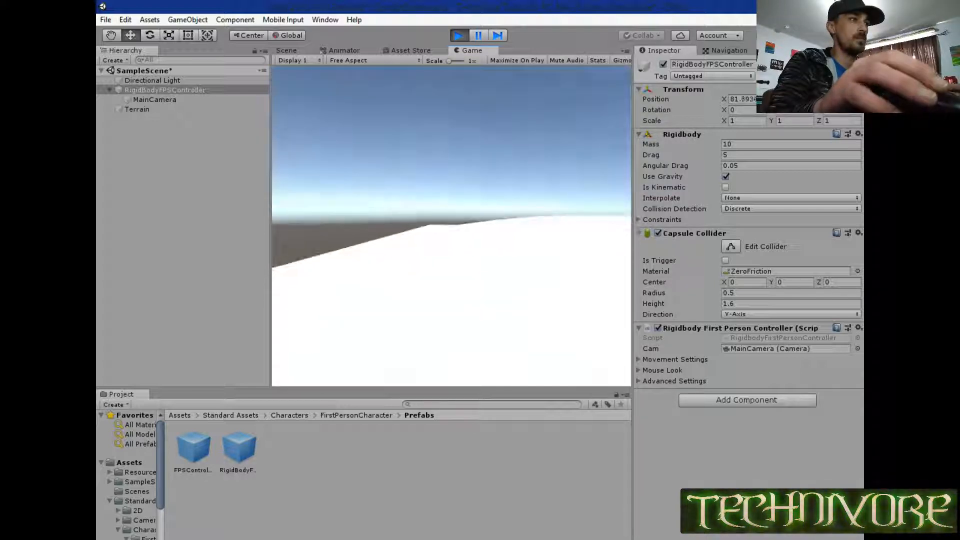
pyautogui.press('w')
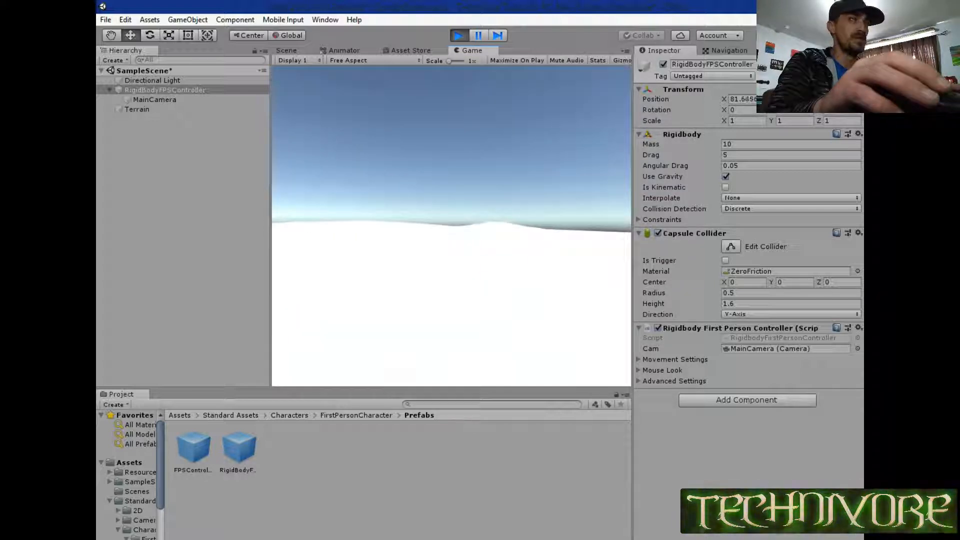
pyautogui.press('w')
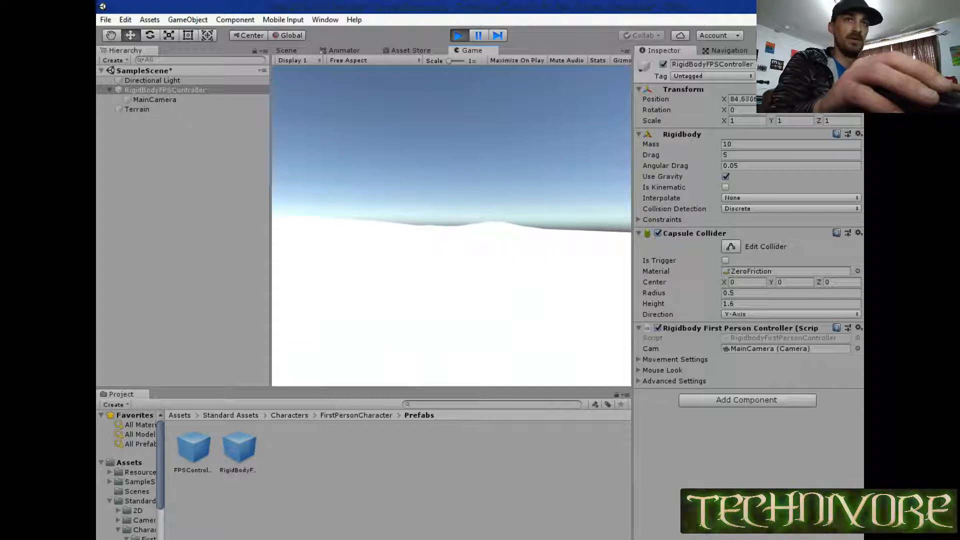
pyautogui.press('w')
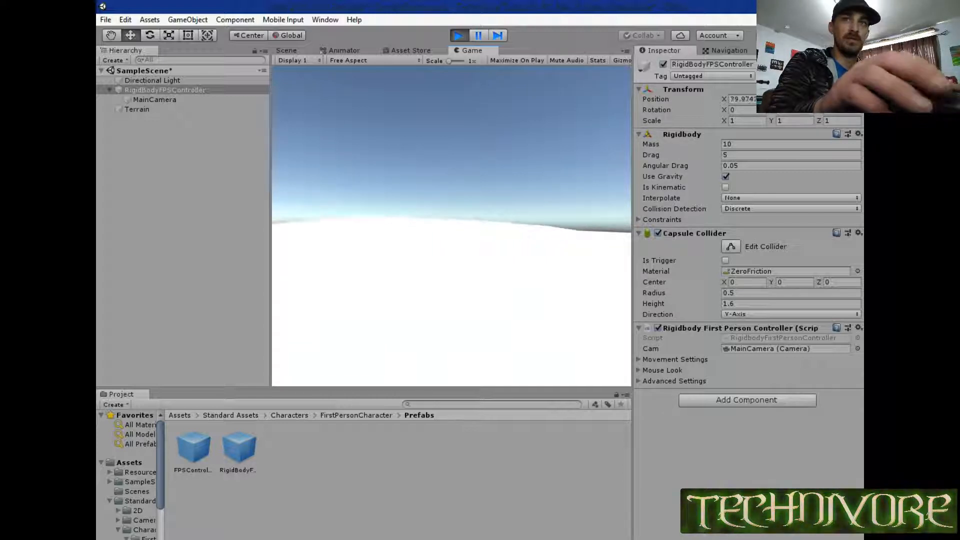
pyautogui.press('w')
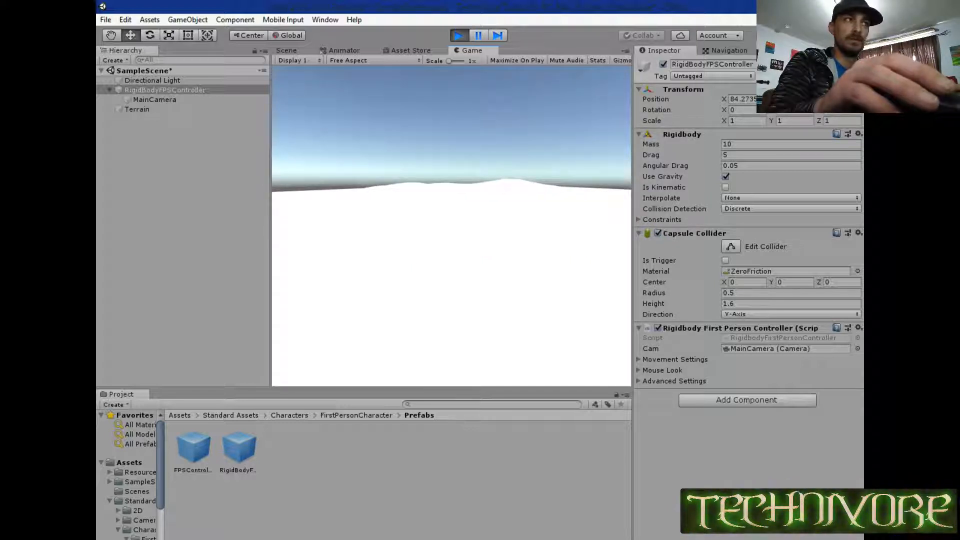
# Test the controller's jump on the terrain, release the captured cursor, and stop play mode.
pyautogui.press('space')
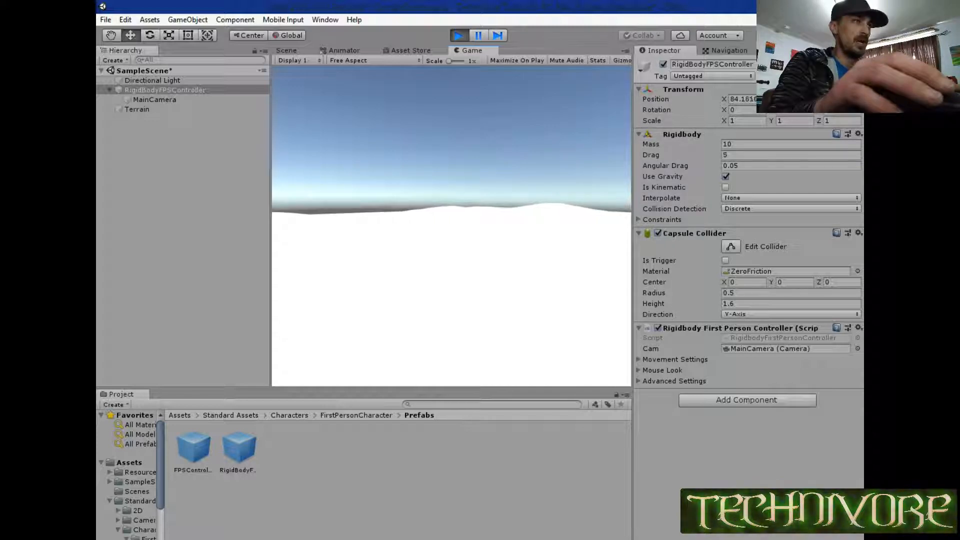
pyautogui.press('space')
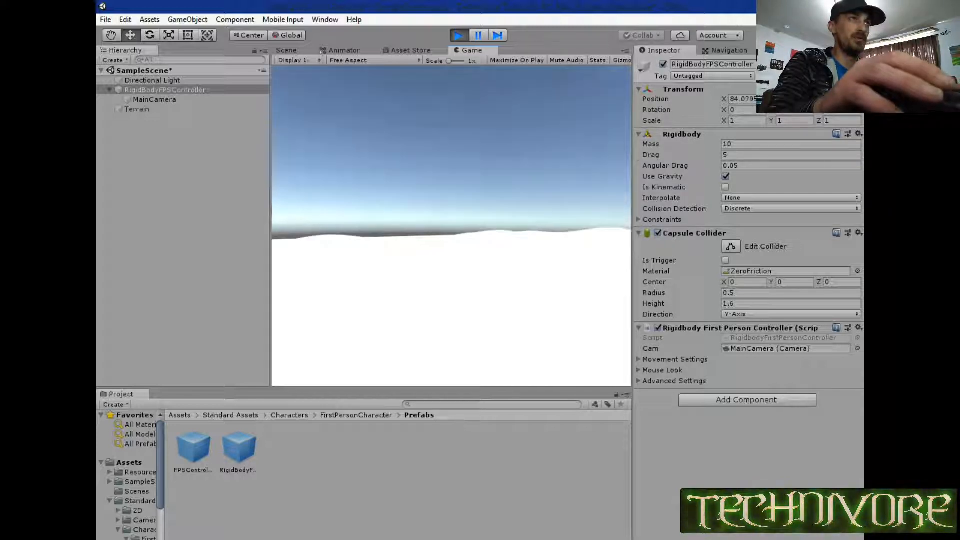
pyautogui.press('Escape')
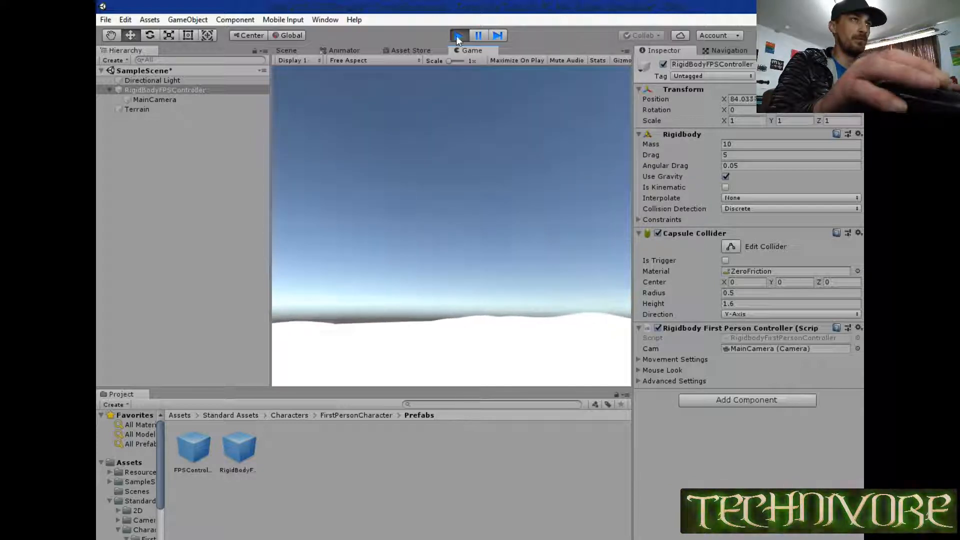
pyautogui.click(456, 36)
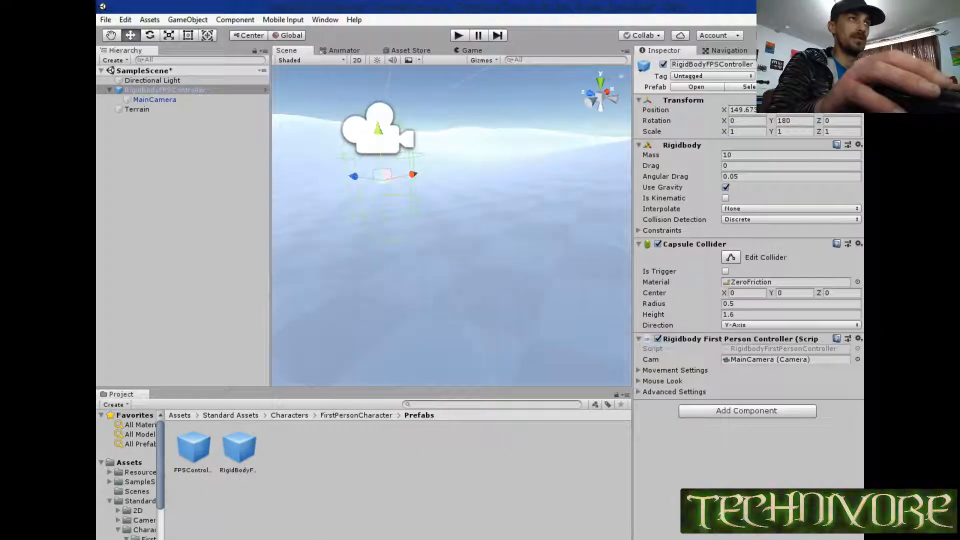
# Bring up a File Explorer window, and create a folder named Textures inside Assets > Resources.
pyautogui.click(280, 539)
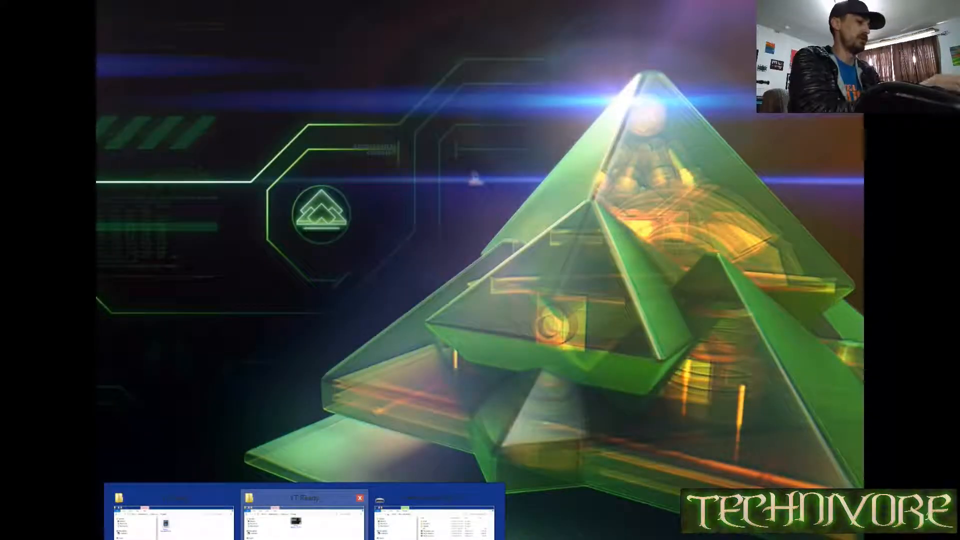
pyautogui.click(304, 520)
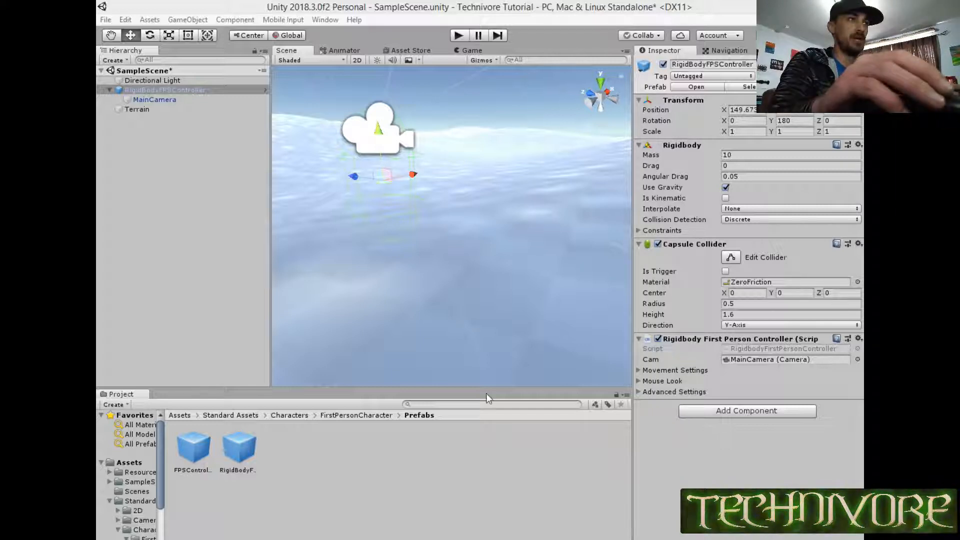
pyautogui.click(140, 472)
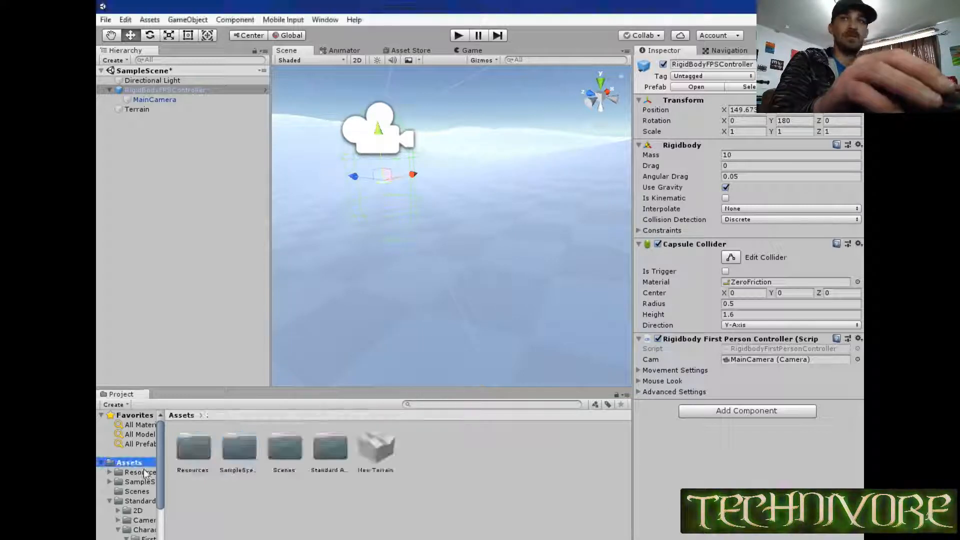
pyautogui.rightClick(380, 449)
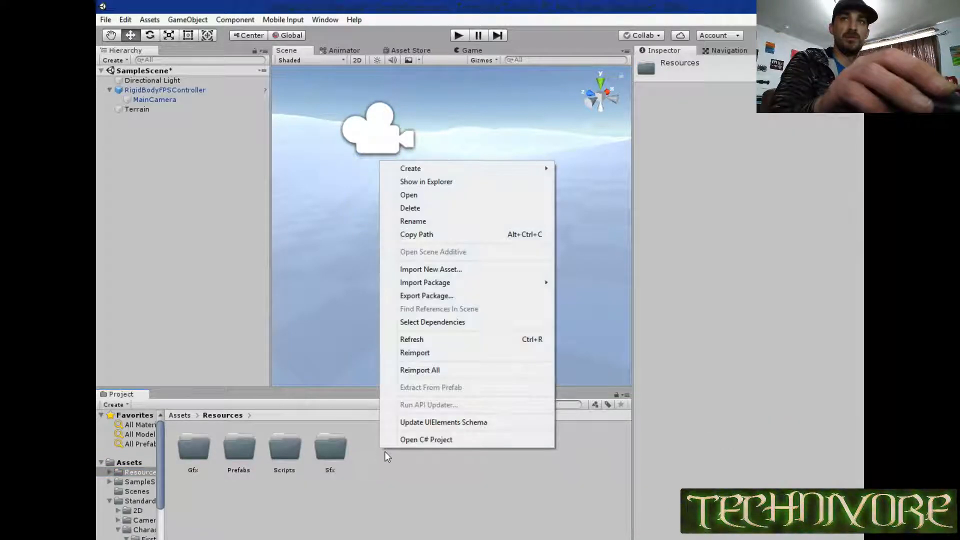
pyautogui.moveTo(404, 168)
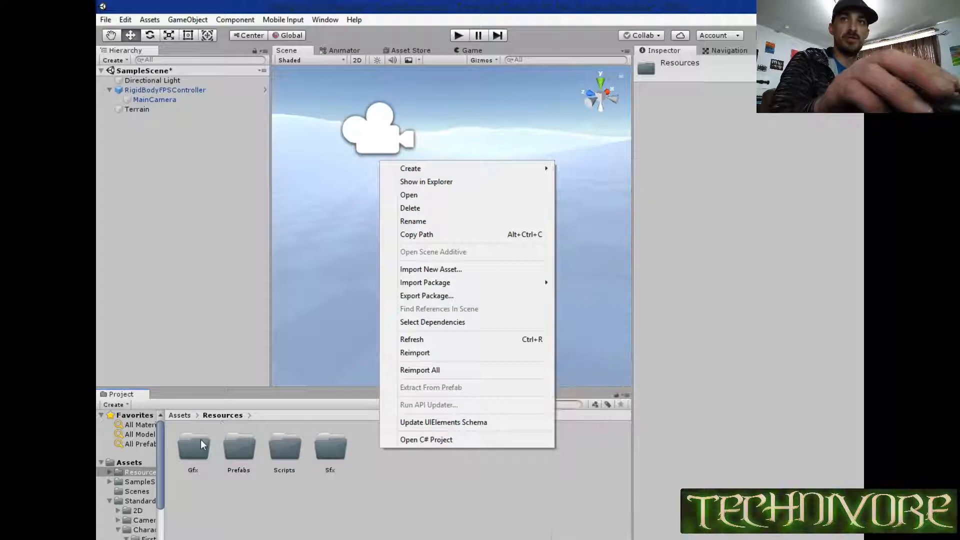
pyautogui.moveTo(528, 171)
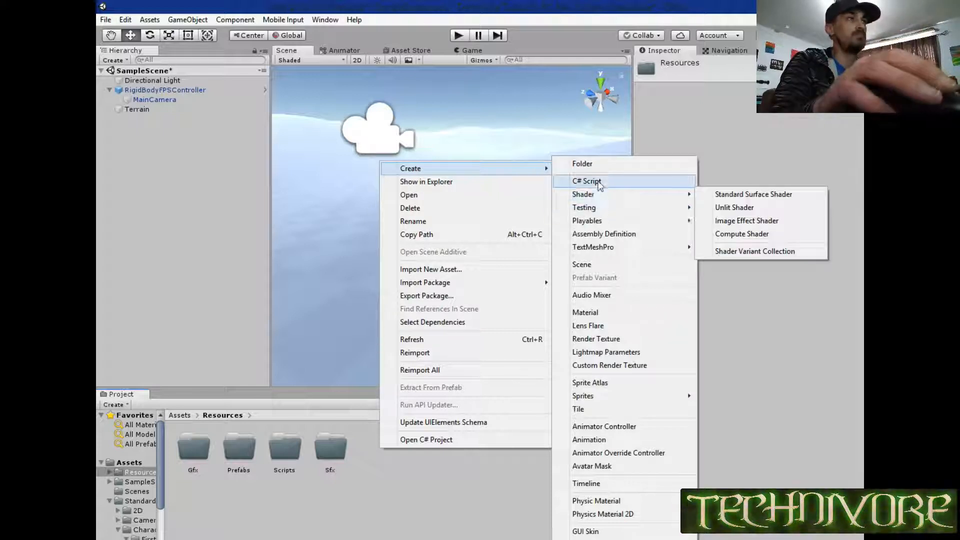
pyautogui.click(598, 164)
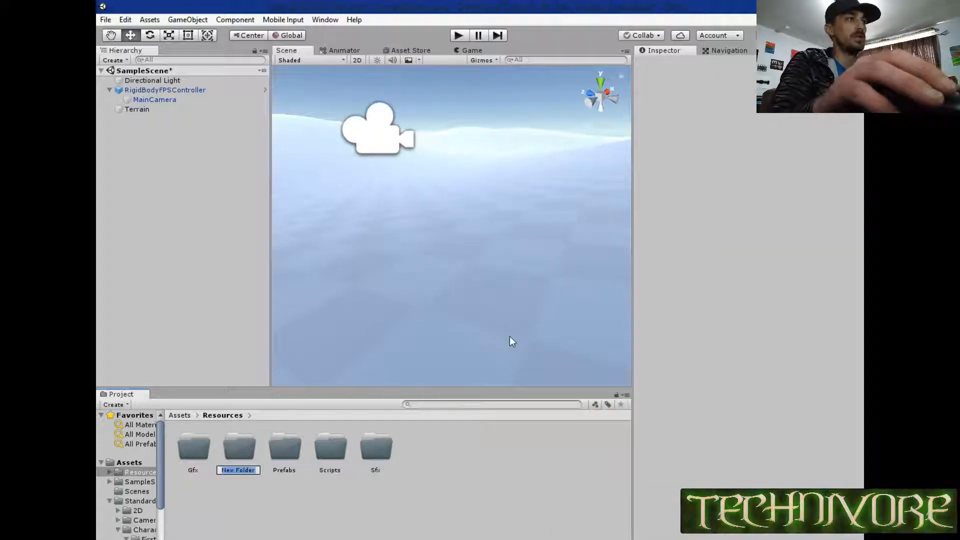
pyautogui.write('Tex')
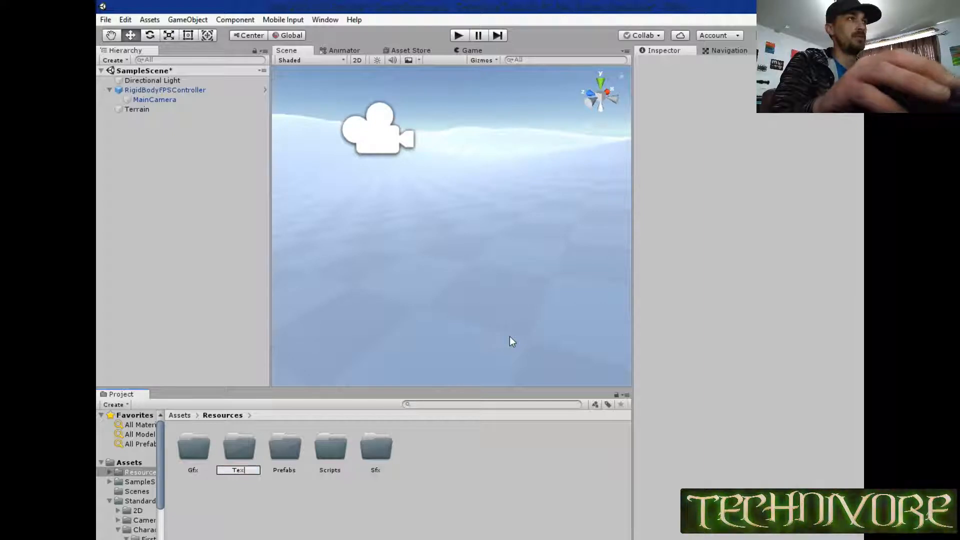
pyautogui.write('tures')
pyautogui.press('Return')
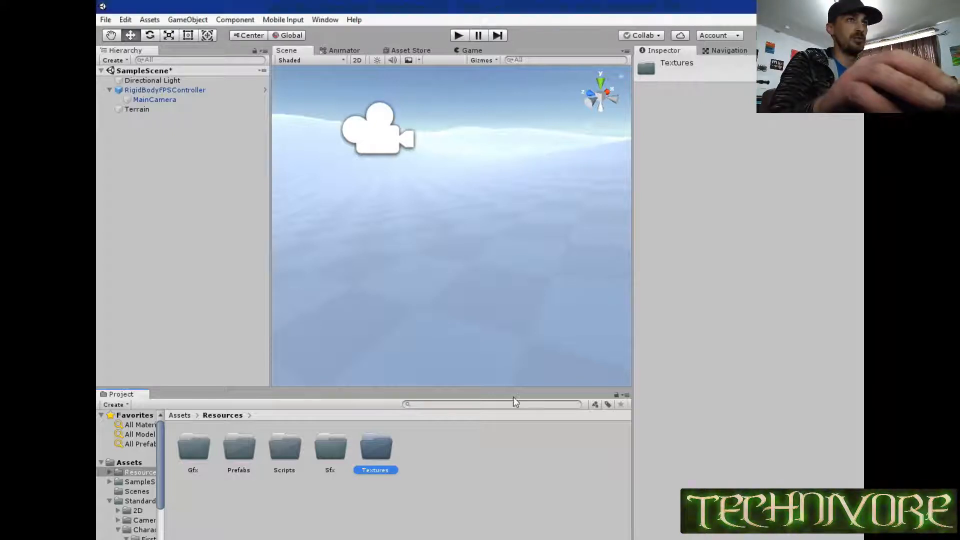
# Import the snow_bump texture from File Explorer into the Textures folder, and open that folder.
pyautogui.moveTo(512, 397); pyautogui.dragTo(376, 440)
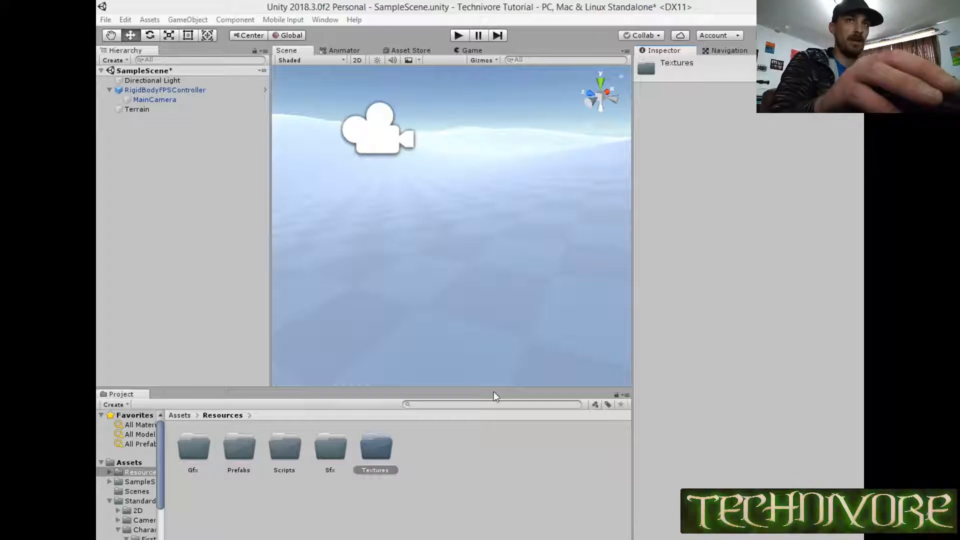
pyautogui.click(376, 452)
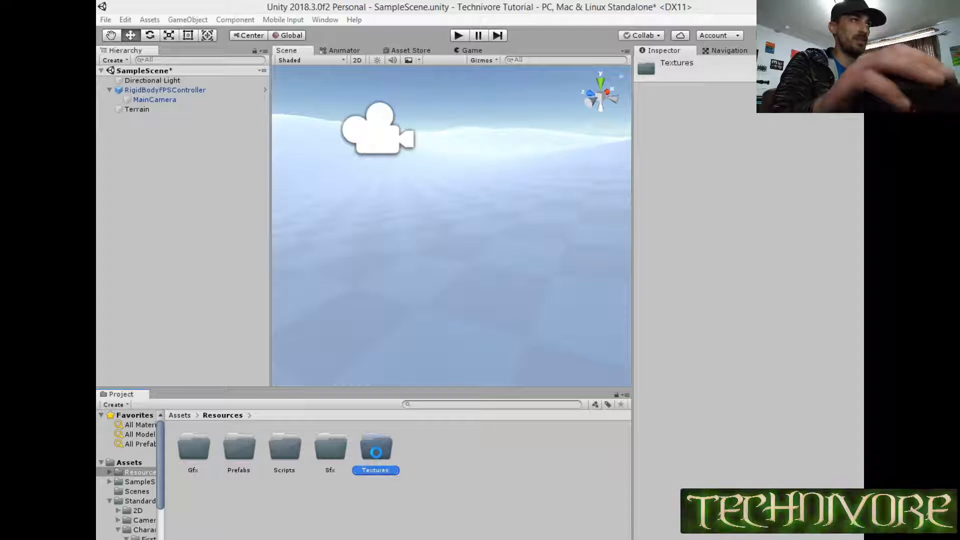
pyautogui.doubleClick(376, 452)
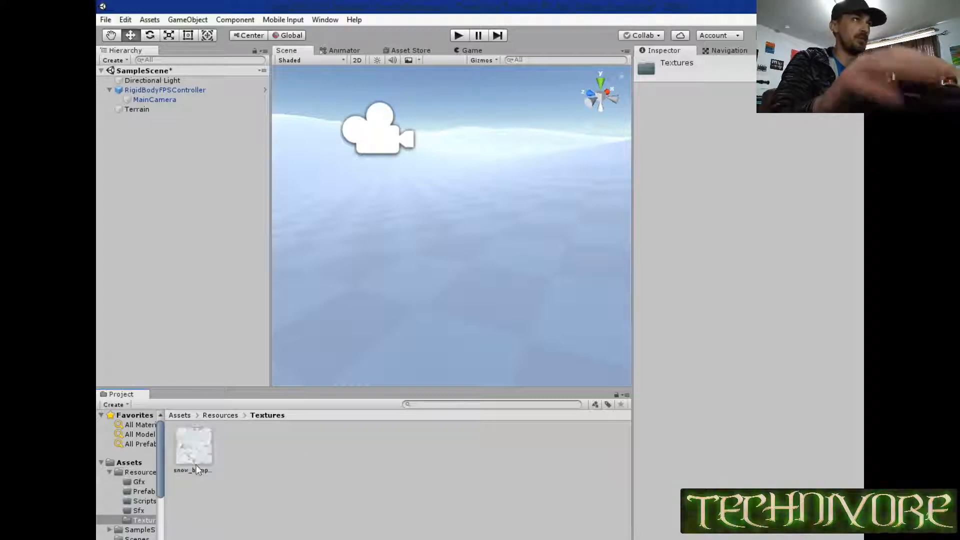
# Select the Terrain object and switch its terrain painting mode to Paint Texture.
pyautogui.click(136, 109)
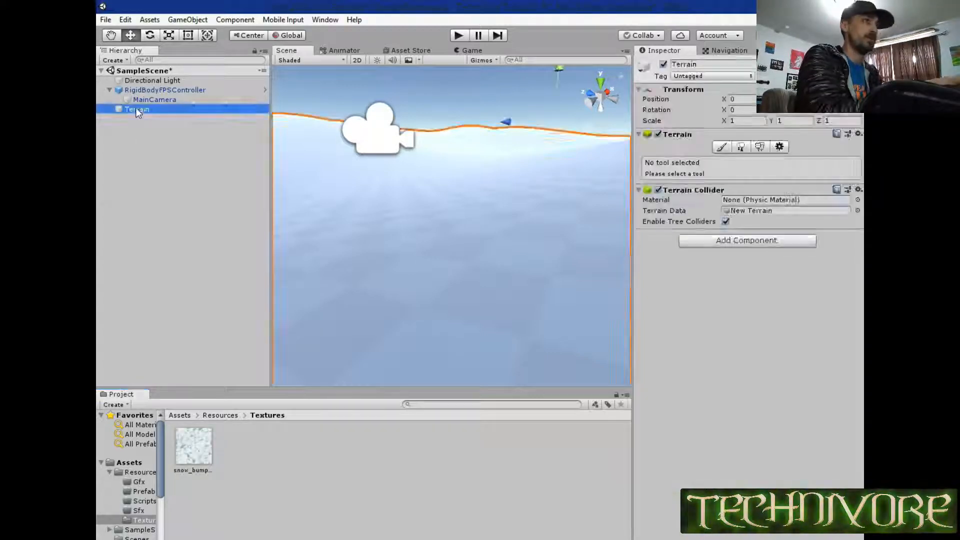
pyautogui.click(721, 146)
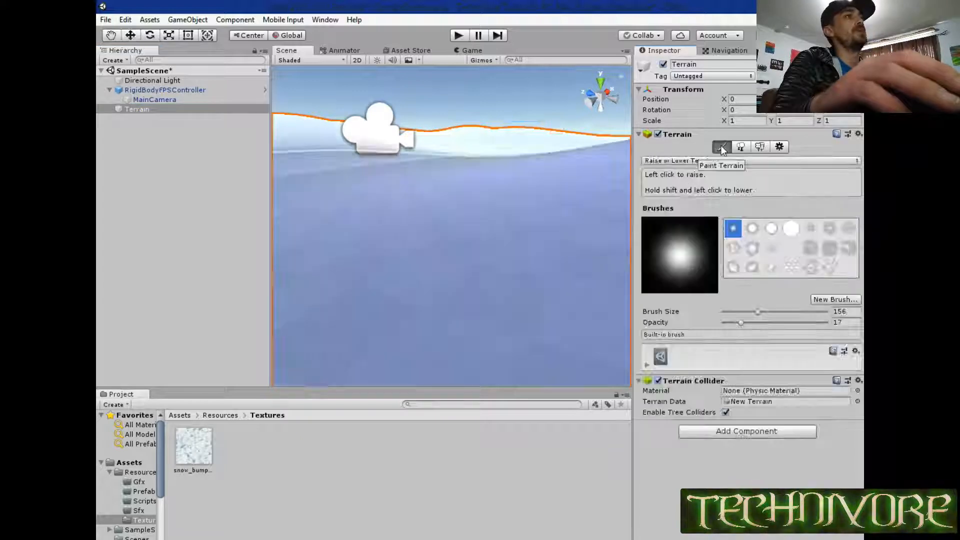
pyautogui.click(697, 160)
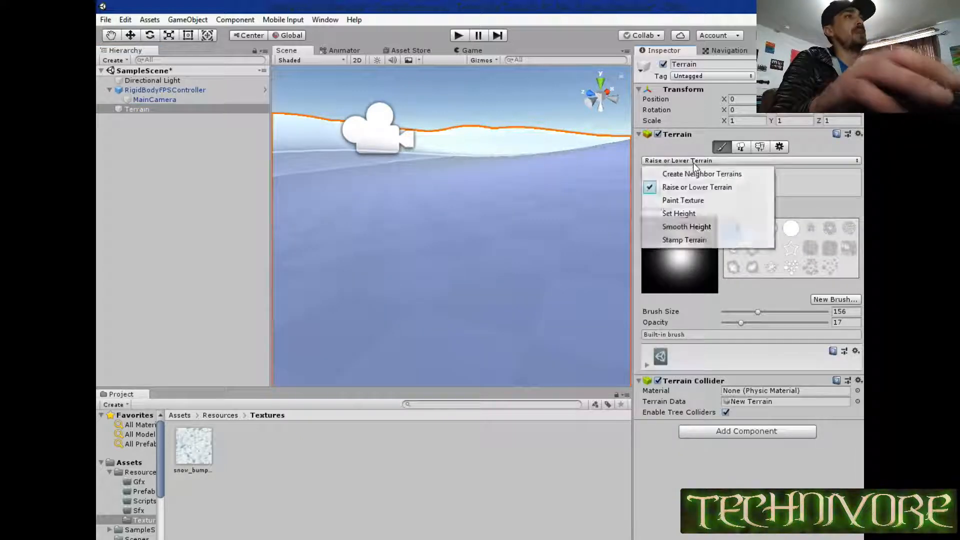
pyautogui.click(690, 200)
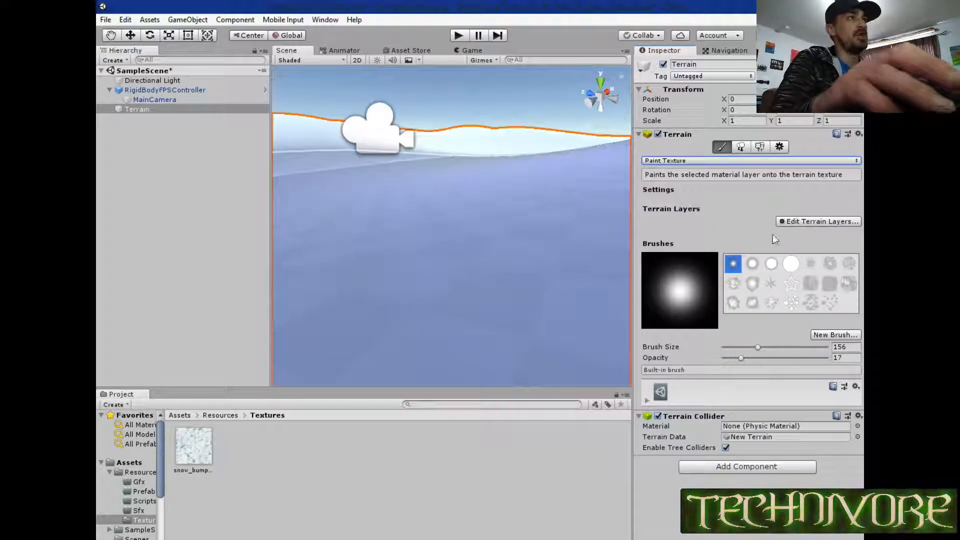
# Create a new terrain layer that uses the snow_bump texture, finding it by searching for "snow_".
pyautogui.click(799, 222)
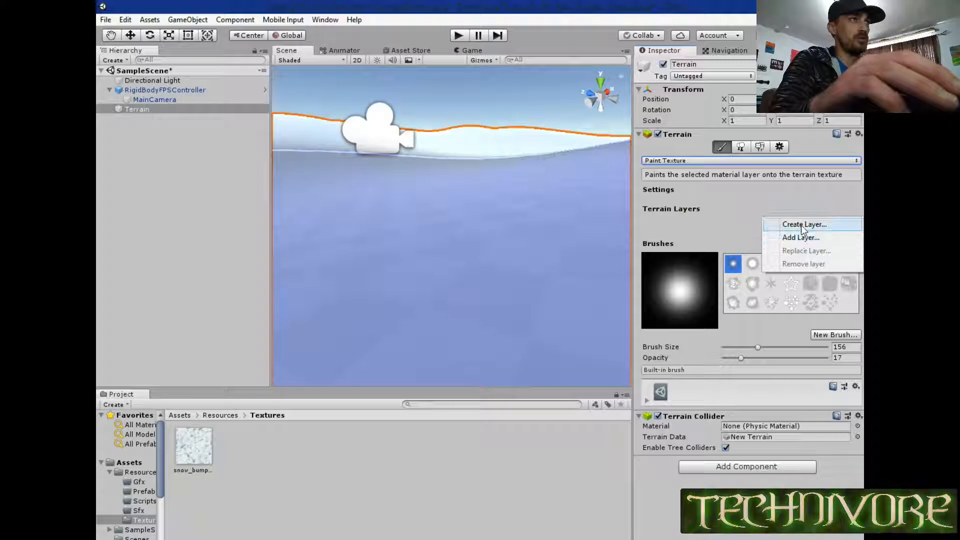
pyautogui.click(801, 225)
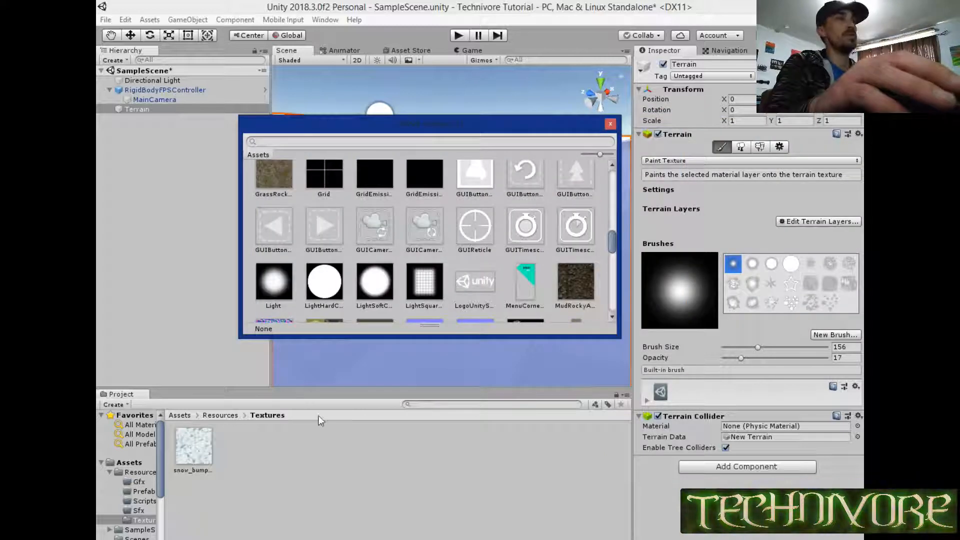
pyautogui.click(338, 142)
pyautogui.write('snow_')
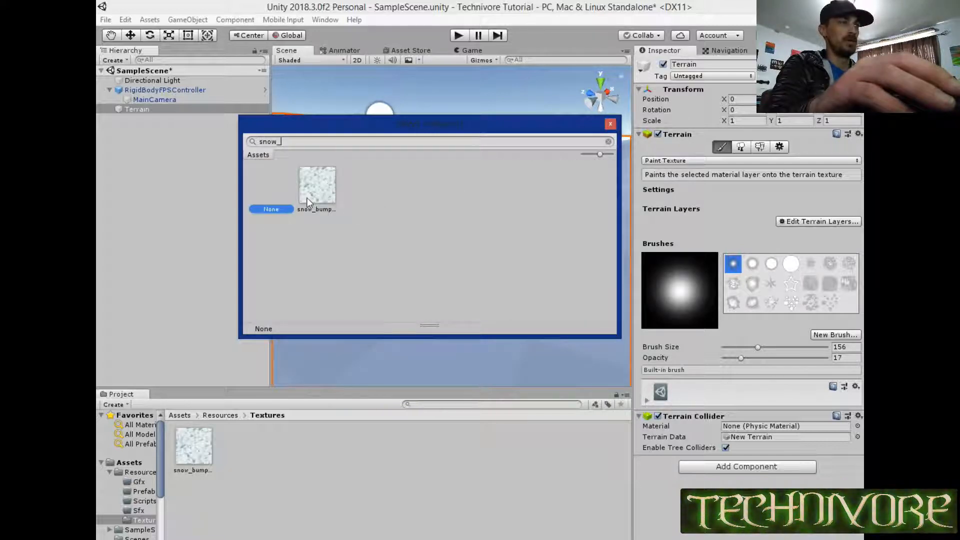
pyautogui.click(307, 197)
pyautogui.doubleClick(314, 191)
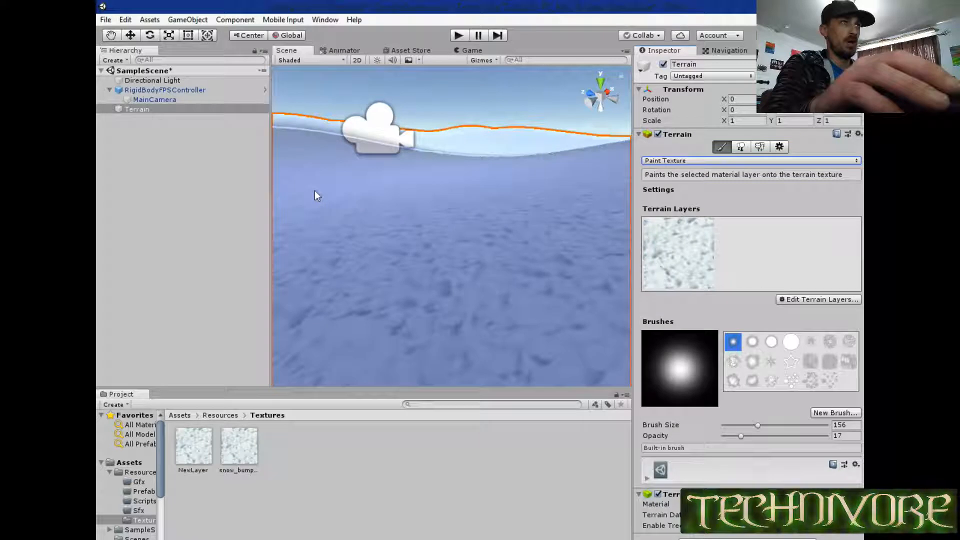
# Inspect the snow texture across the terrain, and walk the first-person controller over it in play mode.
pyautogui.scroll(-5, 426, 211)
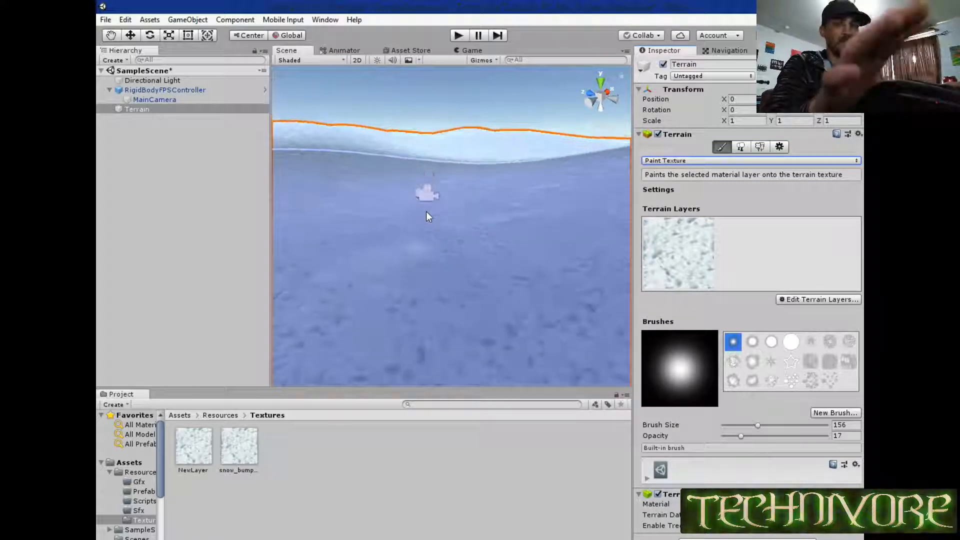
pyautogui.scroll(-6, 426, 211)
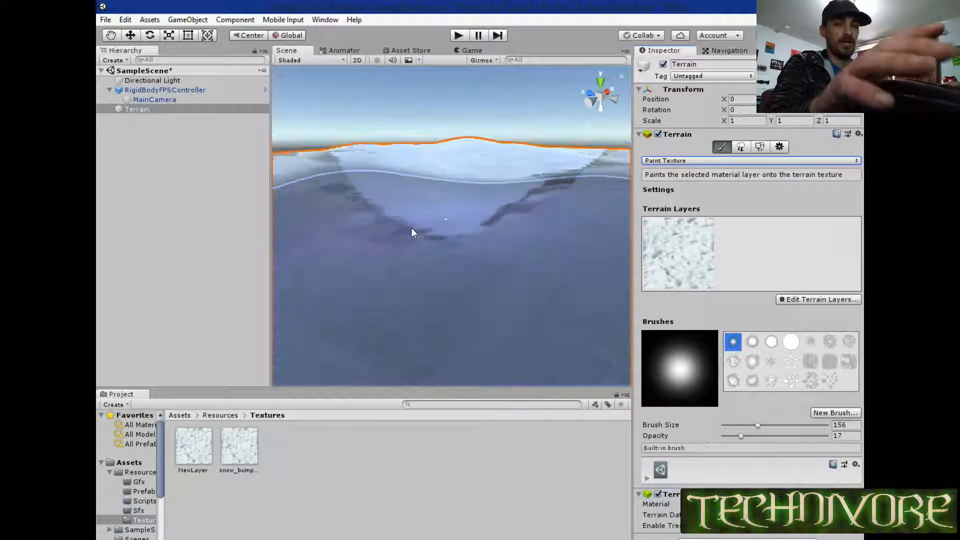
pyautogui.keyDown('alt'); pyautogui.moveTo(411, 227); pyautogui.dragTo(620, 270); pyautogui.keyUp('alt')
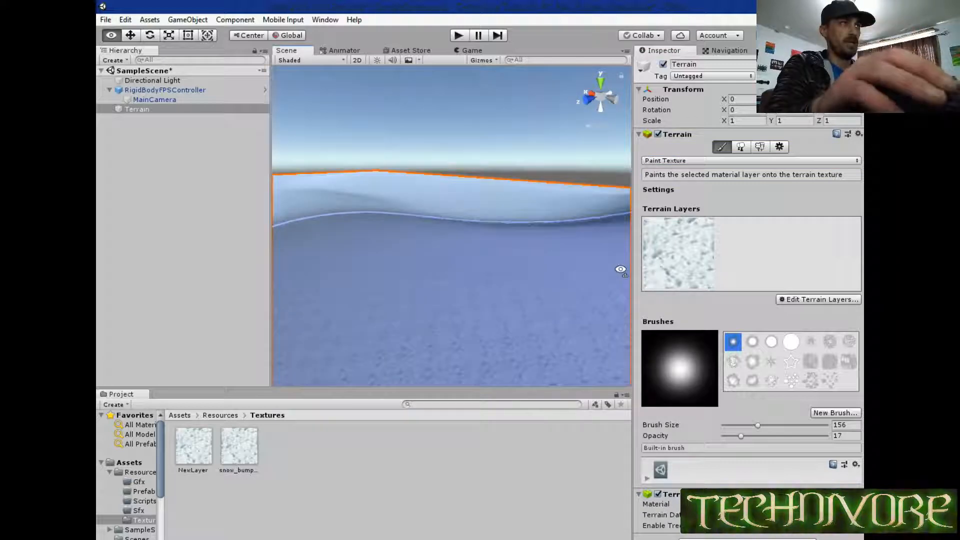
pyautogui.keyDown('alt'); pyautogui.moveTo(433, 241); pyautogui.dragTo(129, 261); pyautogui.keyUp('alt')
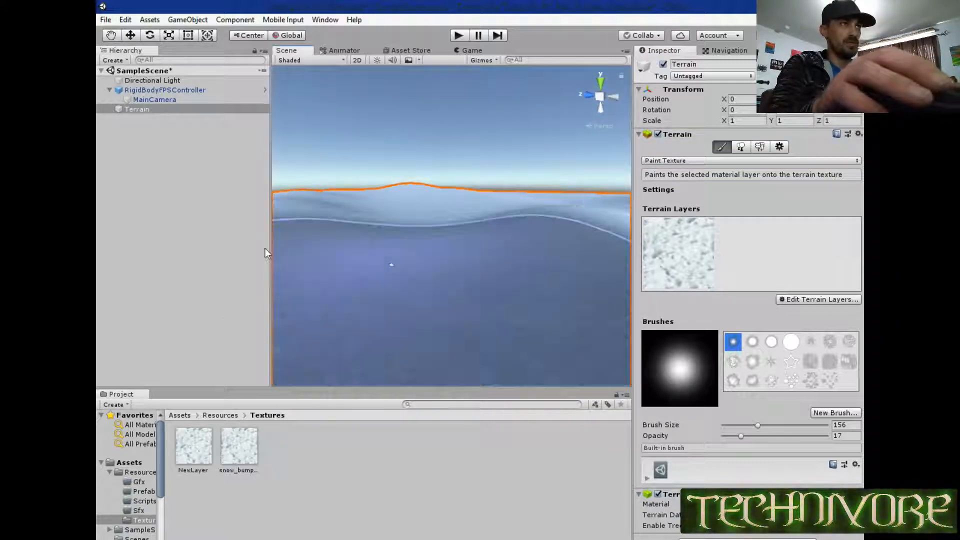
pyautogui.click(459, 36)
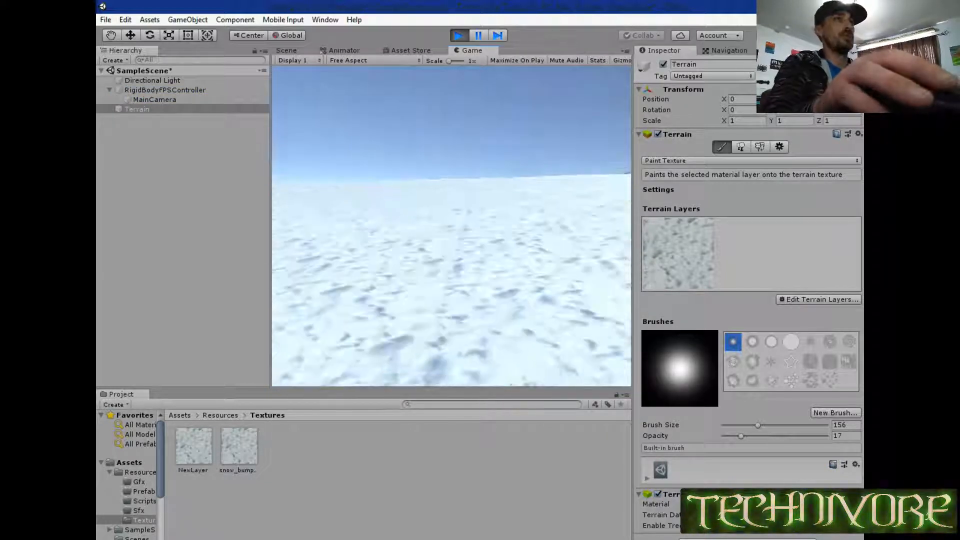
pyautogui.press('w')
pyautogui.press('w')
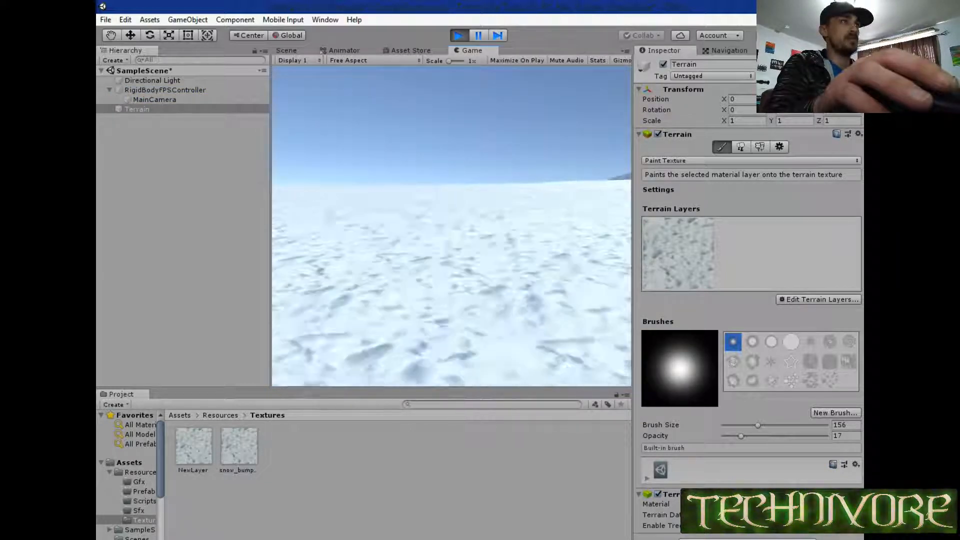
pyautogui.press('w')
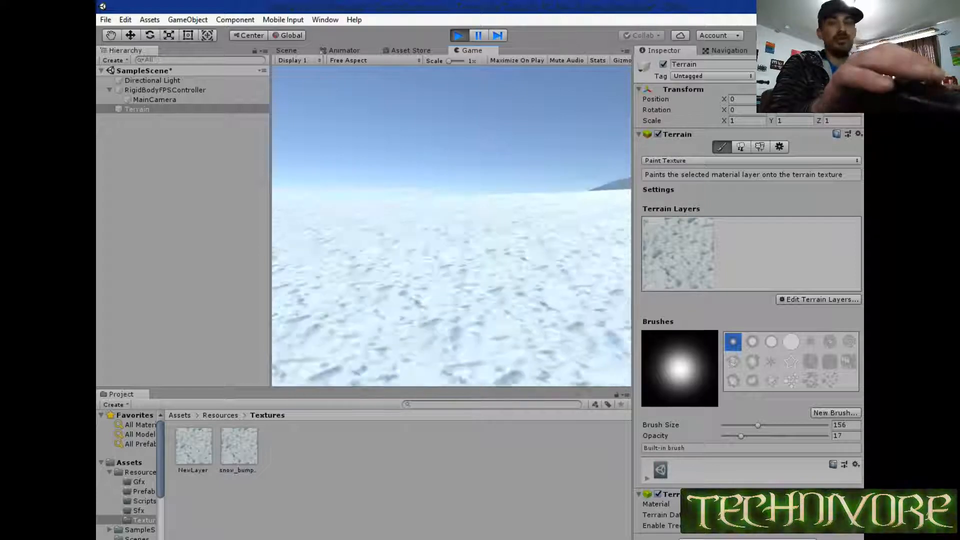